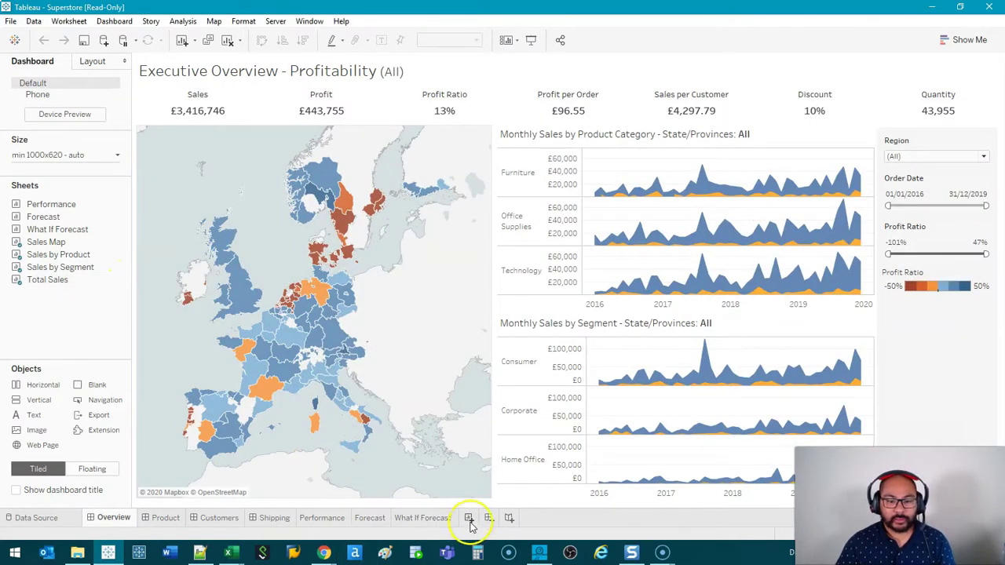
Step: On a new worksheet from Sample - Superstore, plot SUM(Sales) split by Sub-Category
click(469, 520)
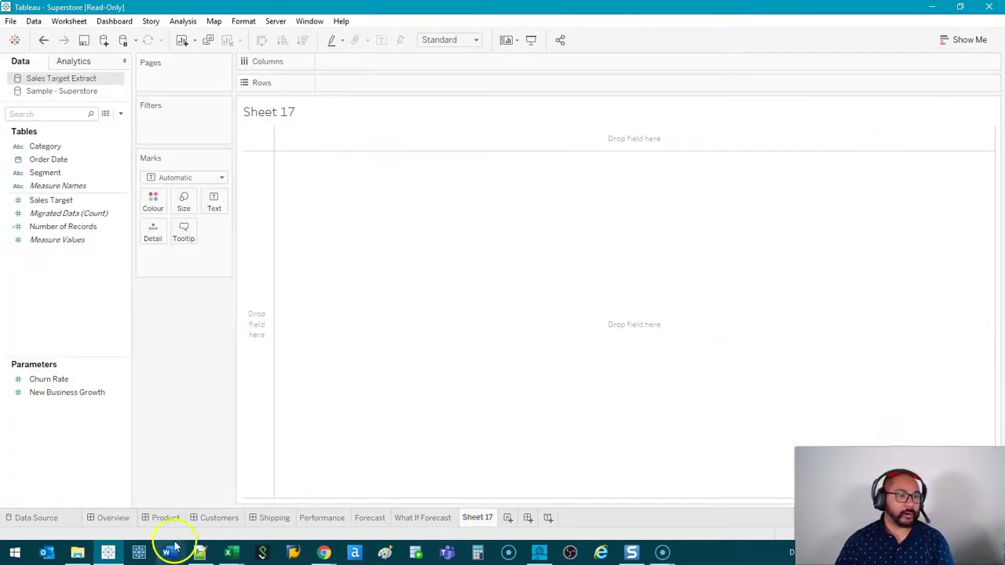
click(92, 91)
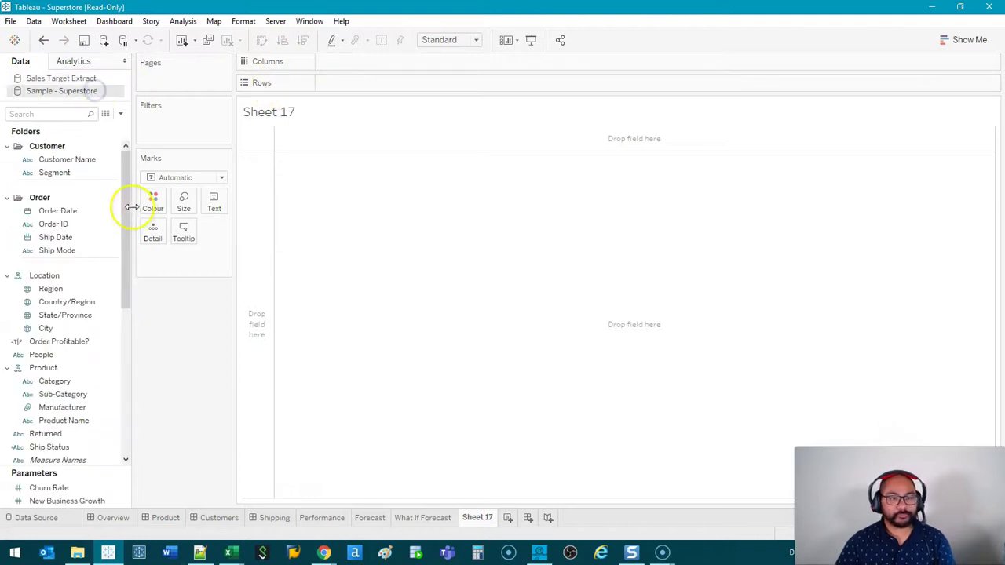
click(57, 237)
scroll(63, 250, down, 3)
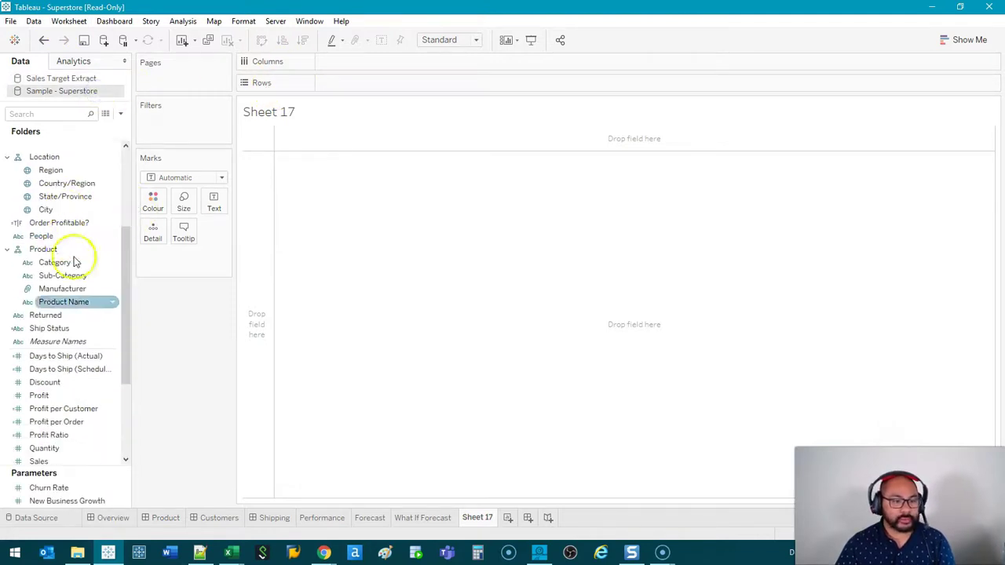
click(53, 462)
double_click(53, 461)
scroll(68, 219, up, 3)
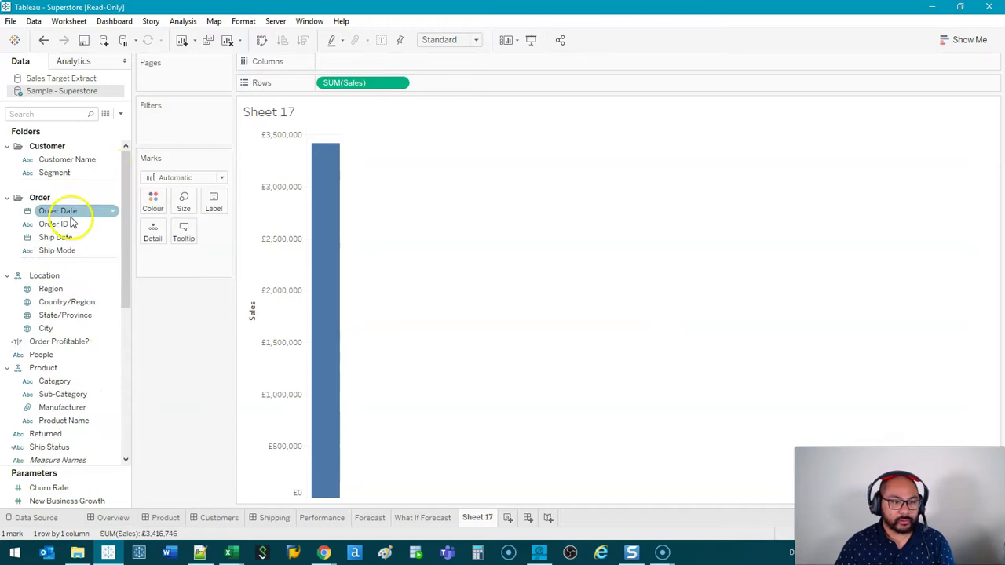
double_click(73, 395)
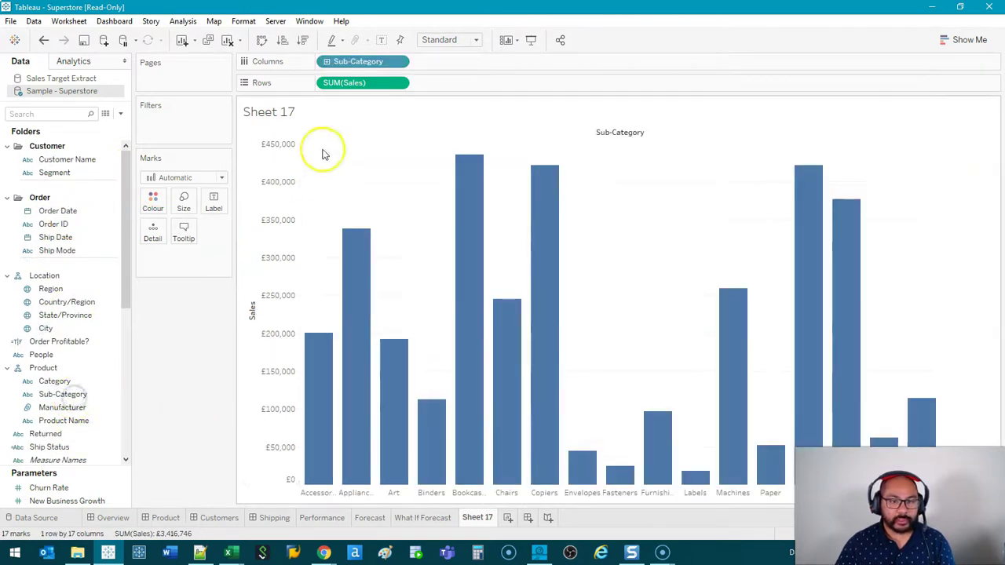
Step: Show Sales as lines coloured by Sub-Category across quarters of Order Date
click(209, 176)
click(186, 222)
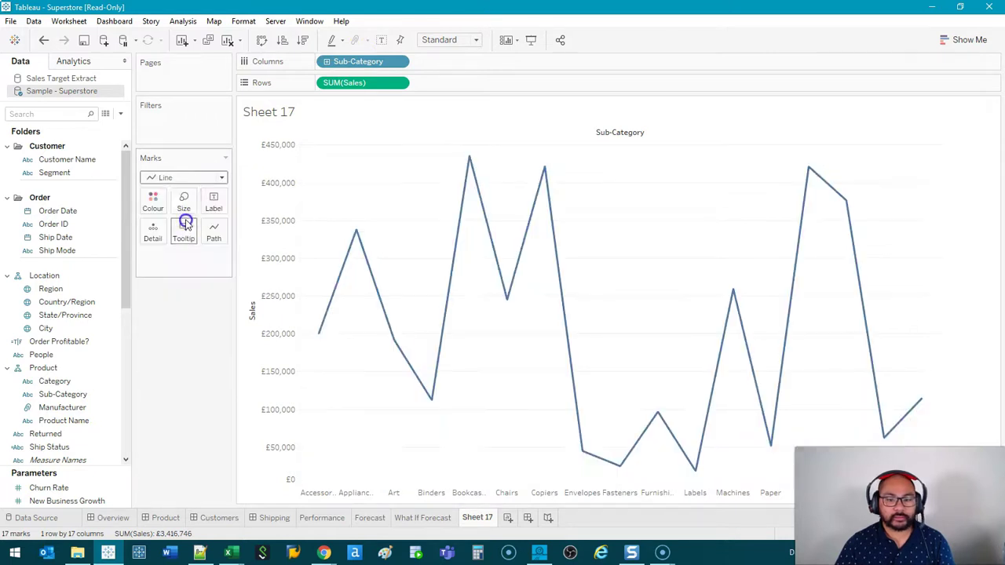
drag(370, 63, 156, 200)
click(53, 212)
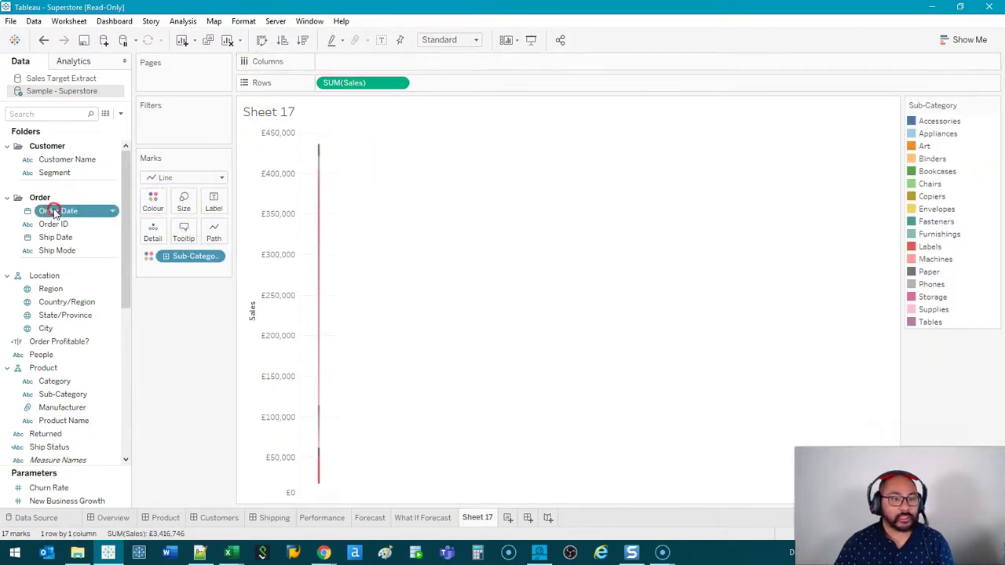
drag(54, 211, 339, 67)
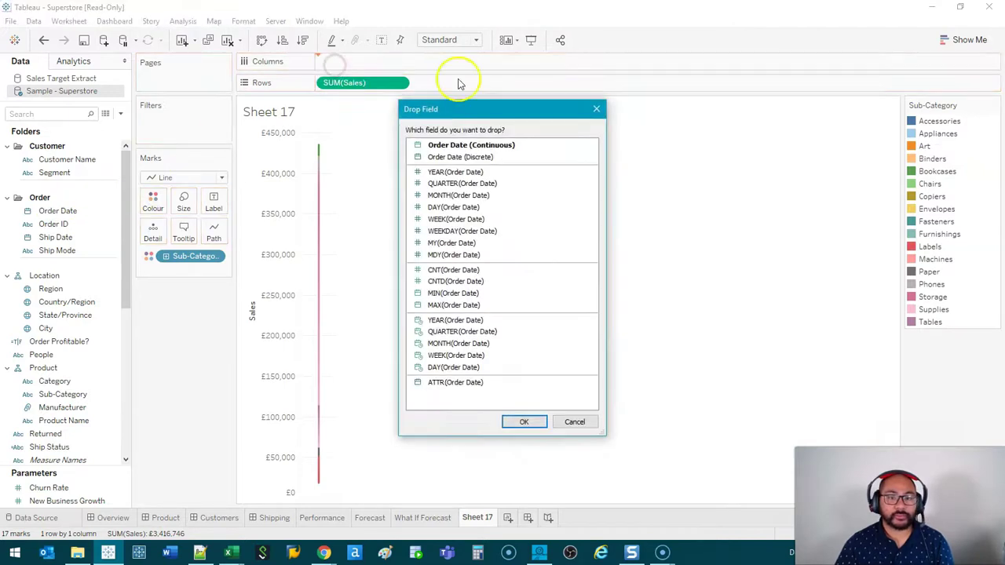
double_click(470, 333)
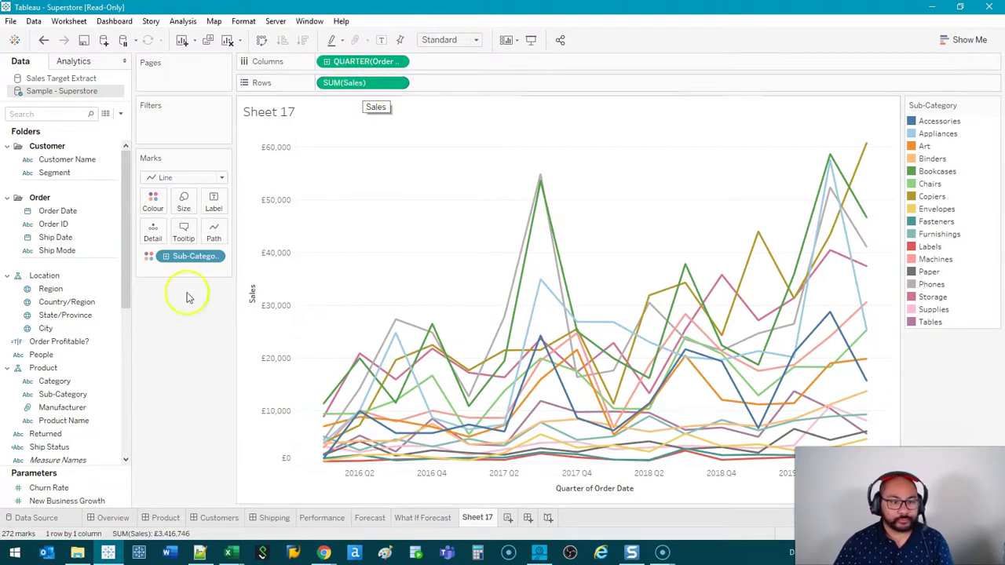
Step: Drop QUARTER(Order Date) and make horizontal Sales bars per Sub-Category
drag(348, 62, 165, 345)
drag(187, 262, 350, 66)
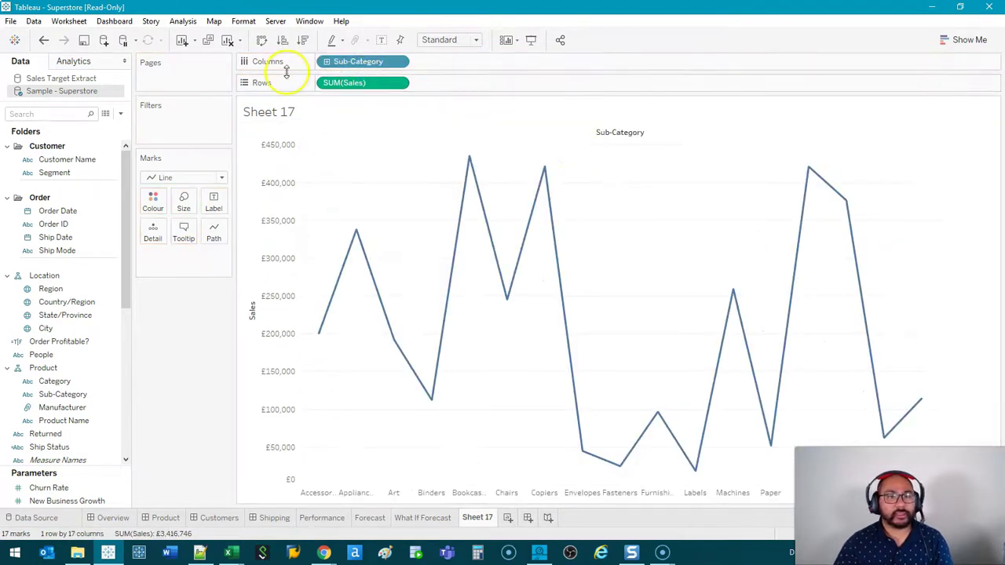
click(261, 41)
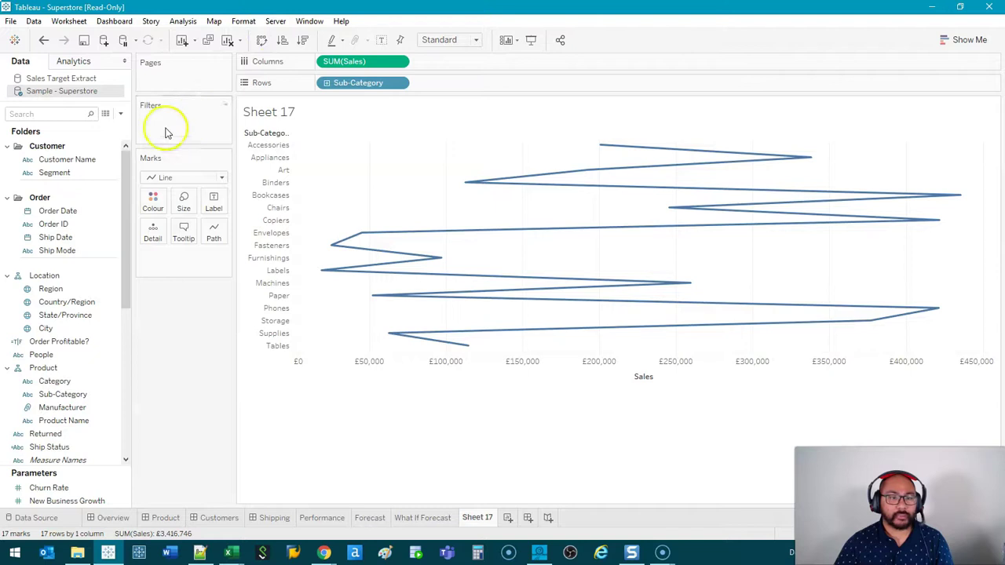
click(164, 176)
click(163, 206)
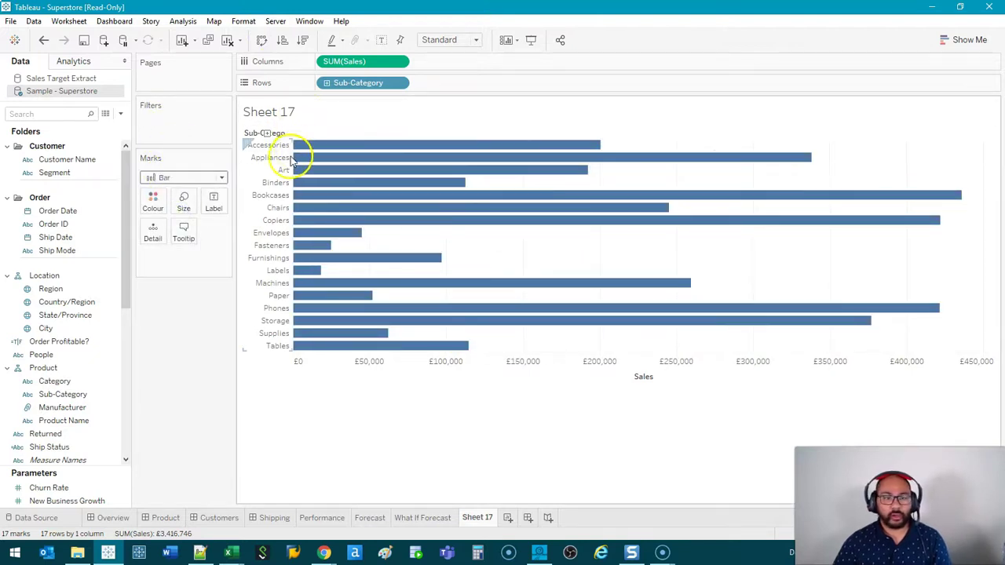
Step: Widen the sub-category labels and sort the bars by Sales, highest first
drag(295, 157, 307, 155)
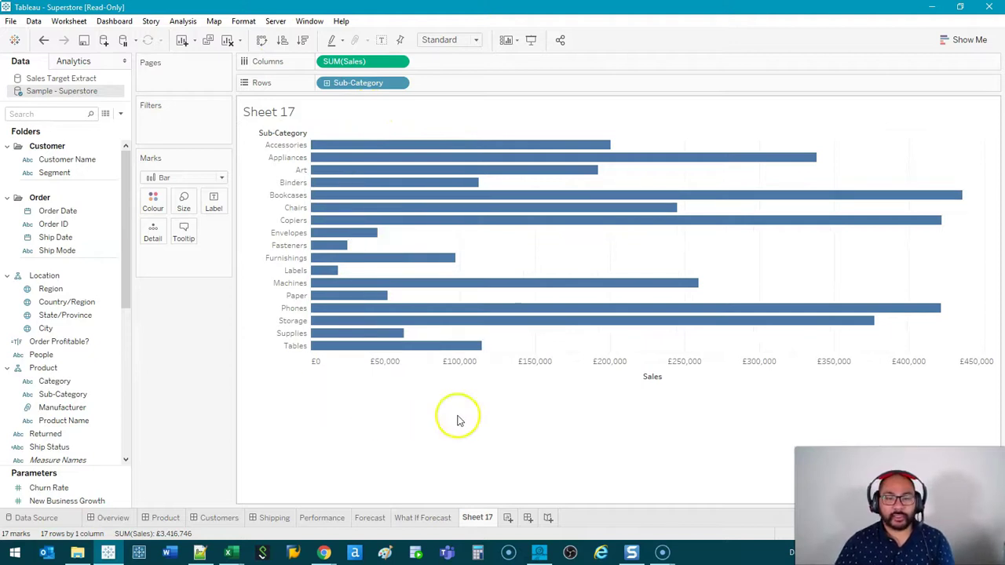
mouse_move(457, 148)
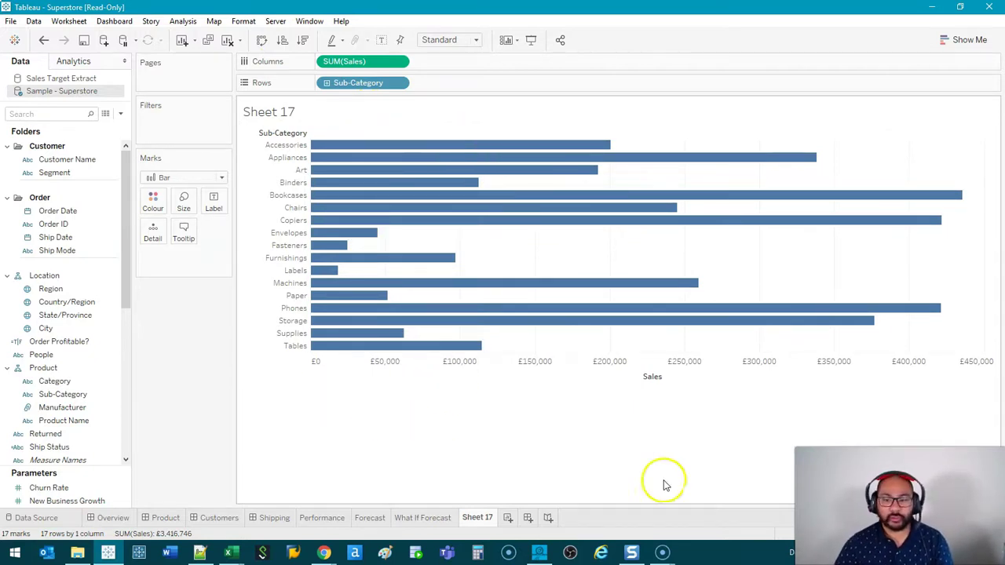
click(670, 377)
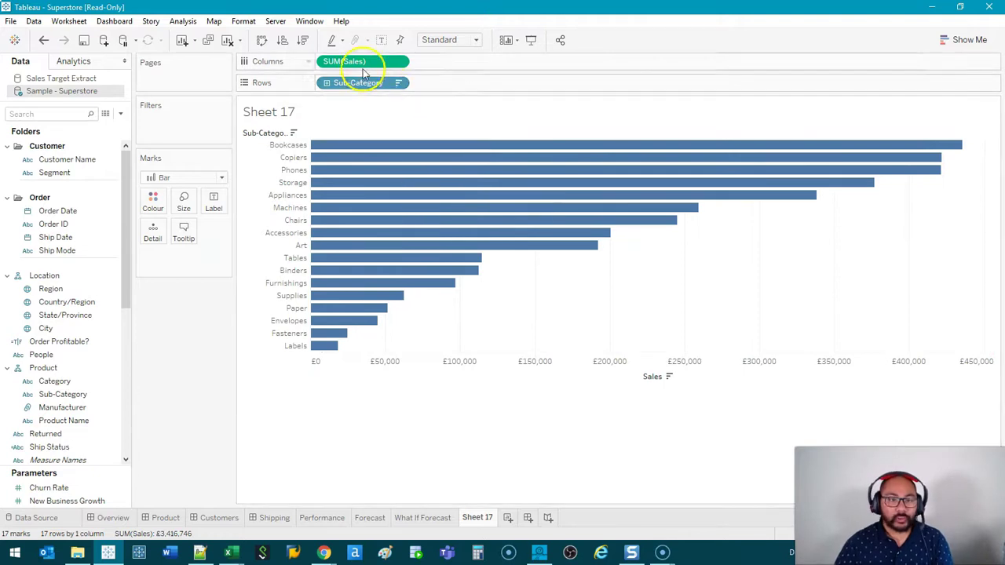
Step: Duplicate SUM(Sales), turn on mark labels, and convert the copy into a Rank table calculation
drag(349, 63, 457, 61)
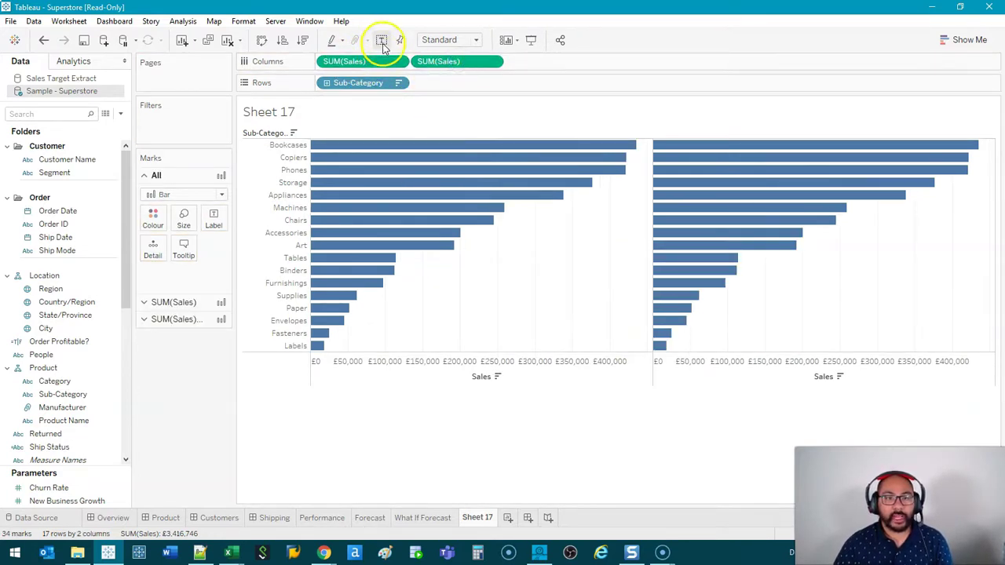
click(382, 41)
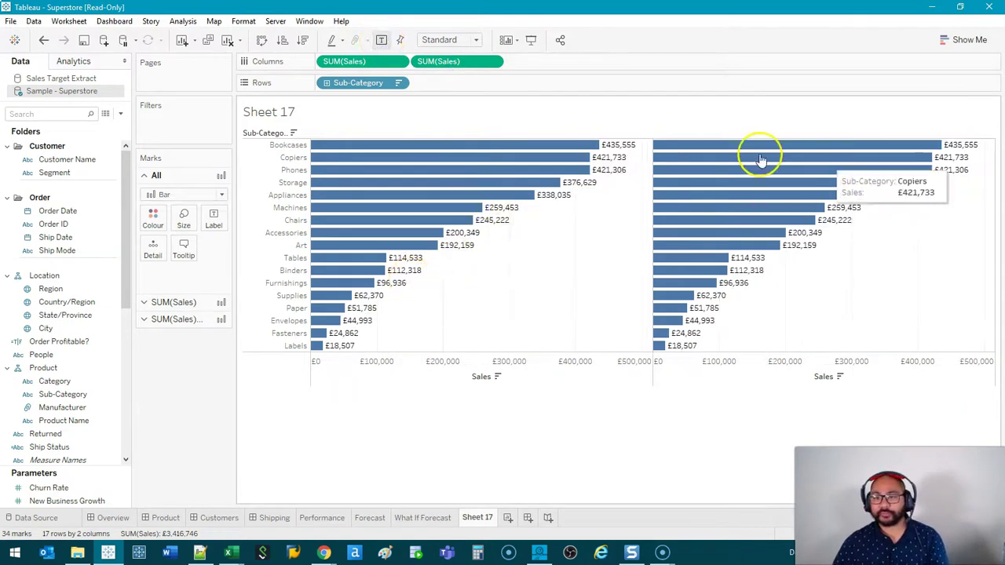
right_click(442, 62)
mouse_move(533, 267)
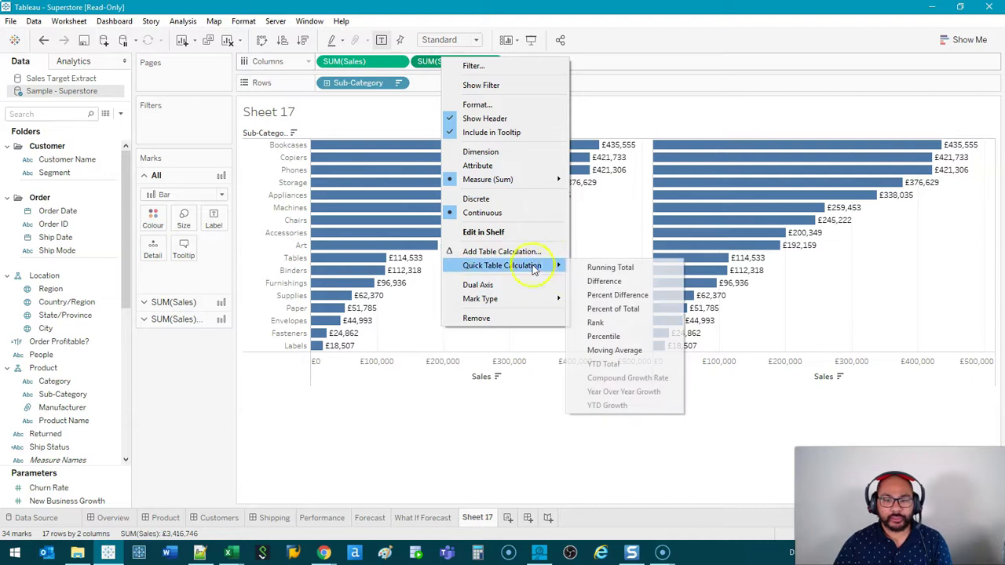
click(636, 324)
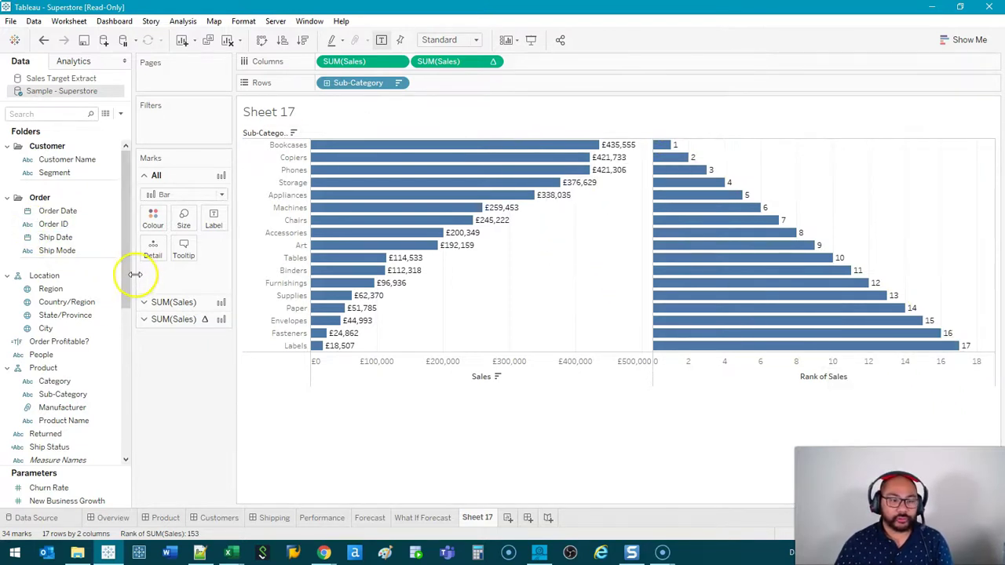
Step: Save the rank calculation as a calculated field named Rank of Sum of Profit
drag(135, 274, 144, 276)
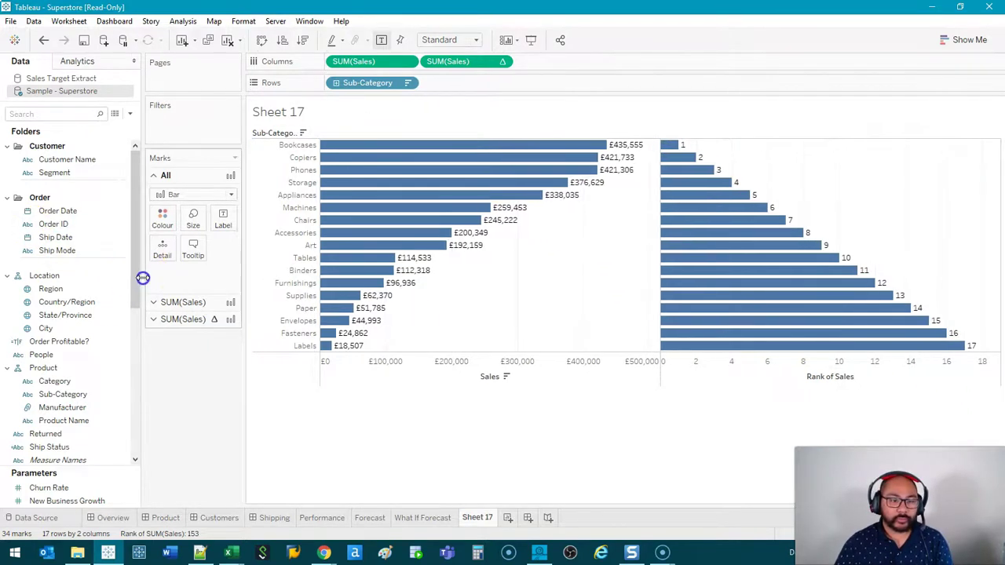
double_click(474, 66)
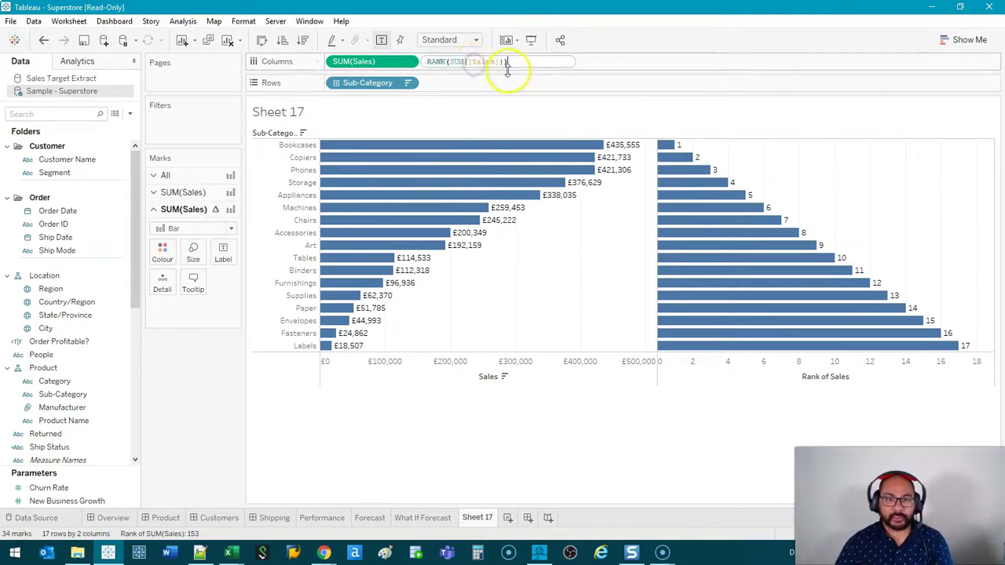
click(510, 63)
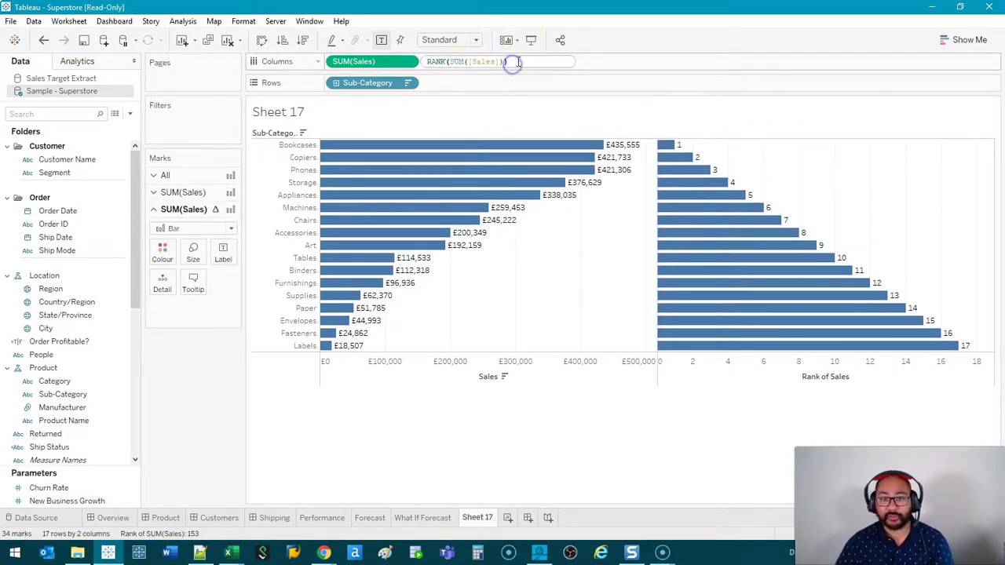
key(Return)
drag(475, 62, 87, 376)
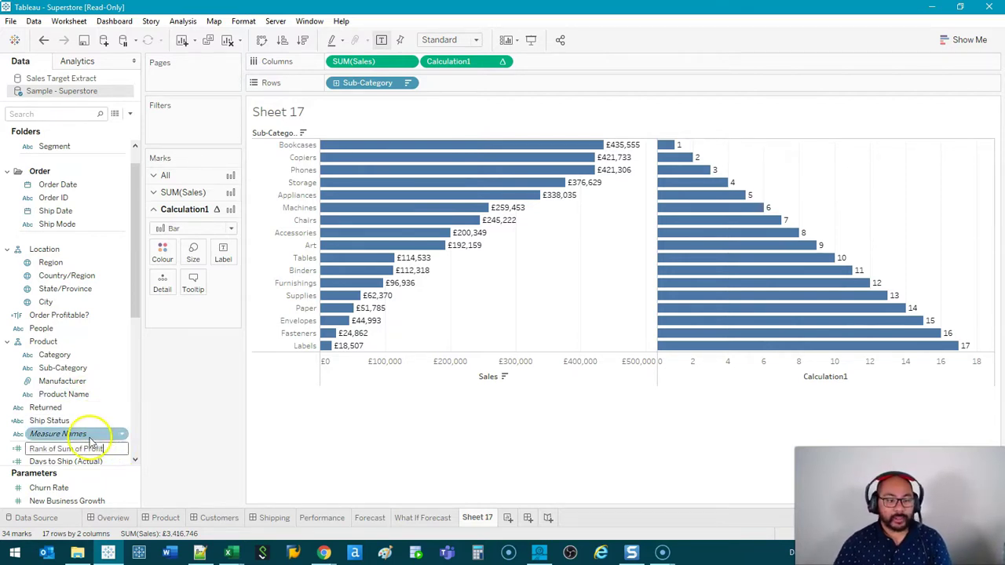
key(Return)
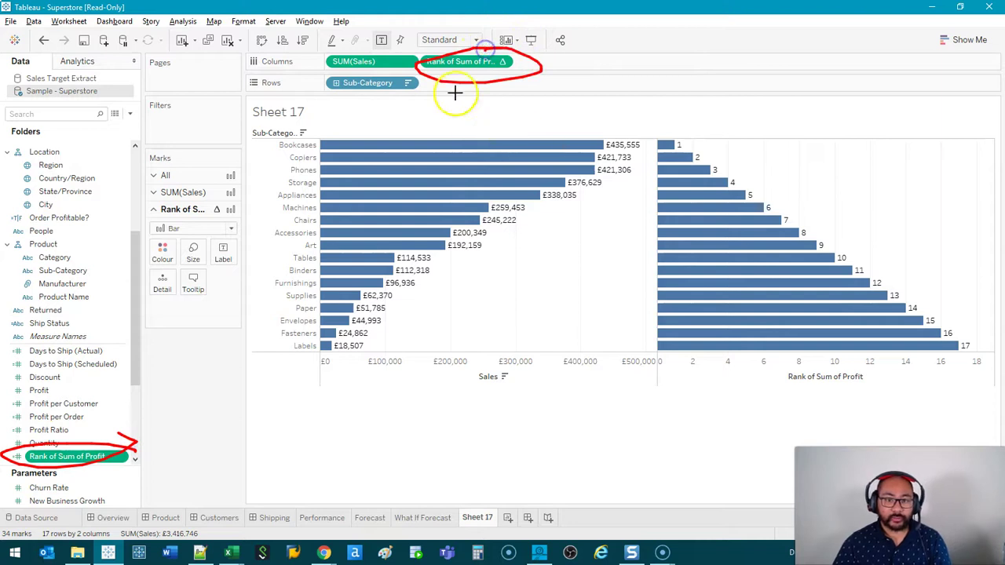
key(Escape)
click(652, 166)
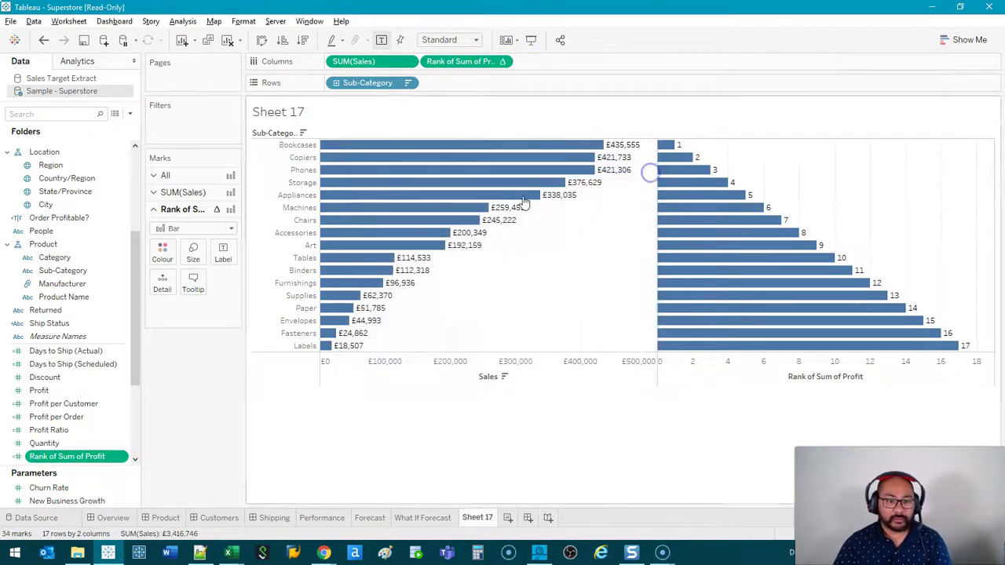
Step: Review the Rank of Sum of Profit formula, close the editor, and clear Sheet 17
right_click(73, 463)
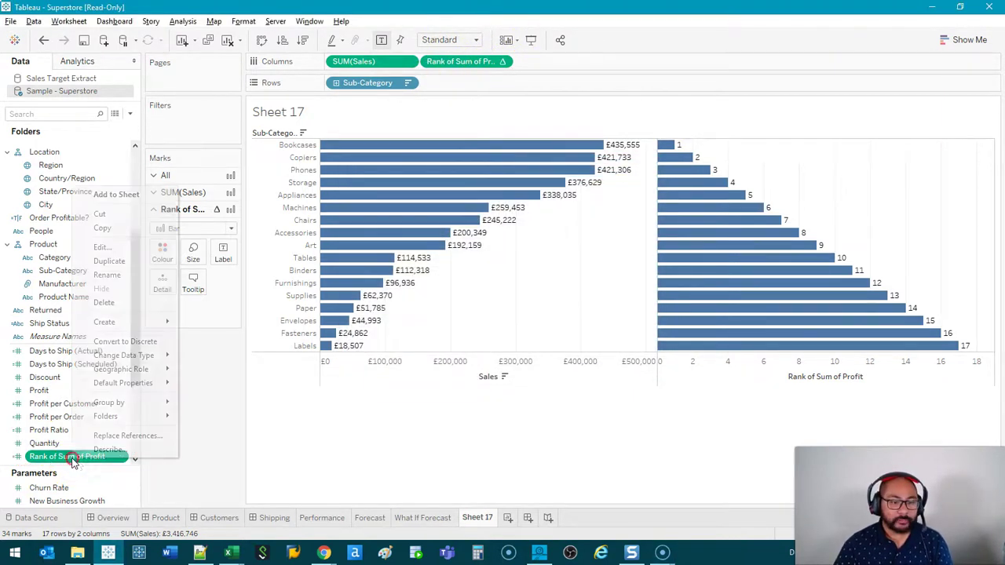
click(141, 244)
drag(119, 127, 31, 126)
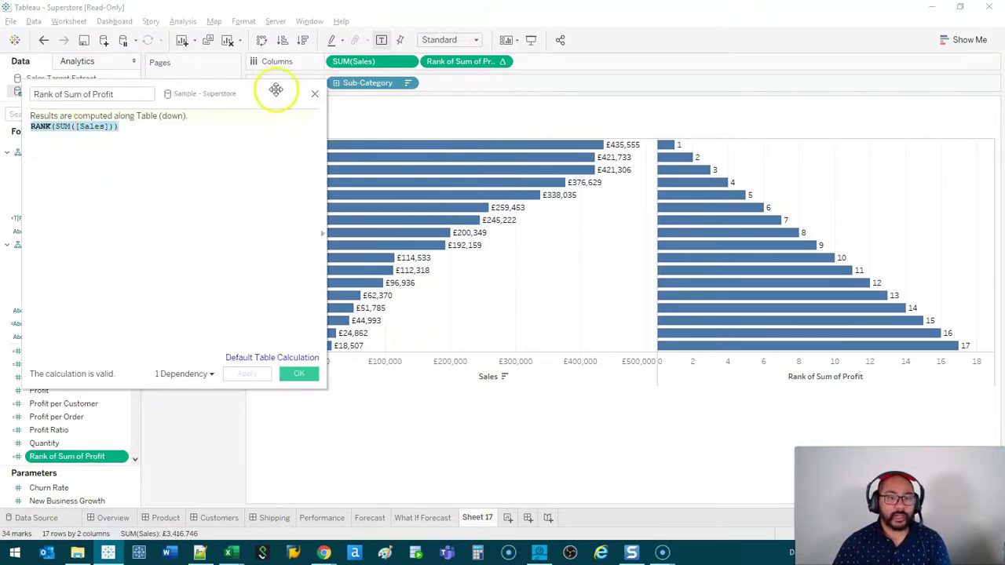
drag(276, 90, 376, 120)
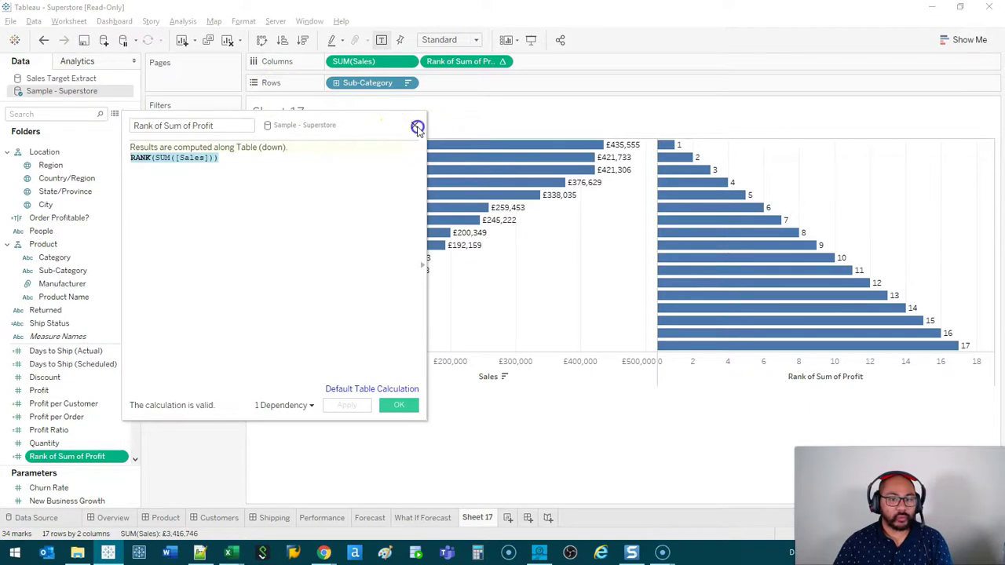
click(417, 127)
click(226, 41)
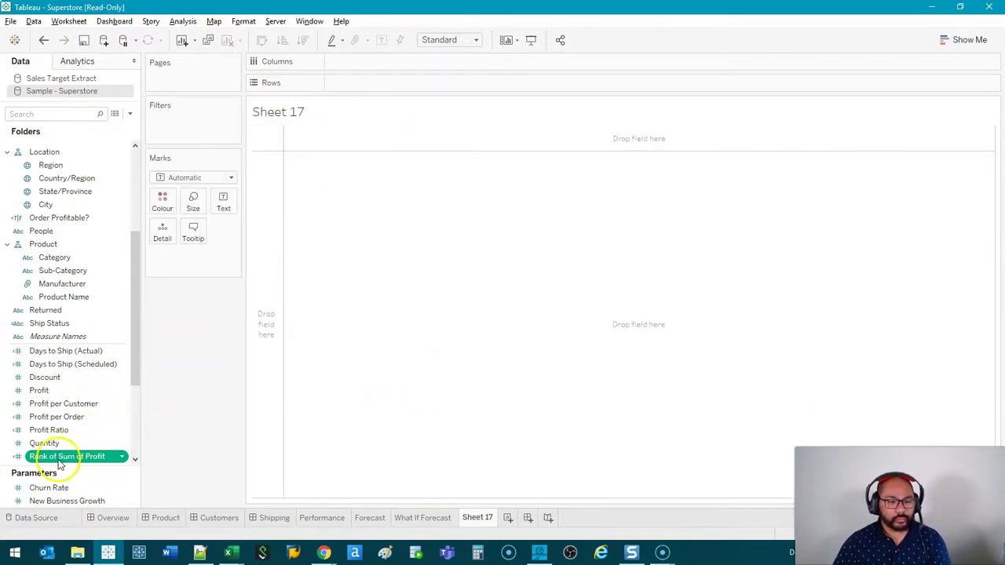
Step: Plot Rank of Sum of Profit on Rows, coloured by Sub-Category, over continuous QUARTER(Order Date)
drag(57, 462, 364, 81)
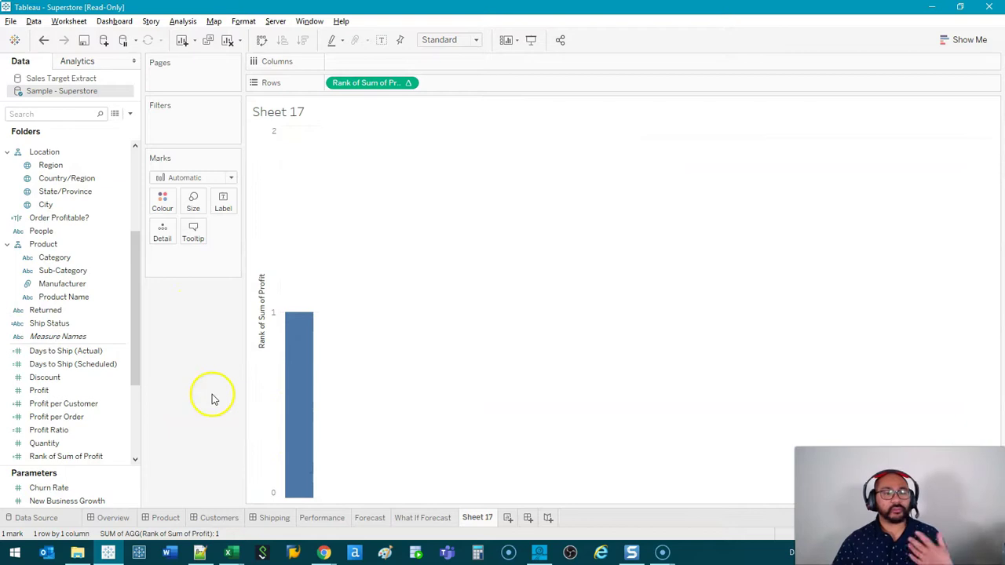
click(79, 259)
drag(79, 267, 388, 94)
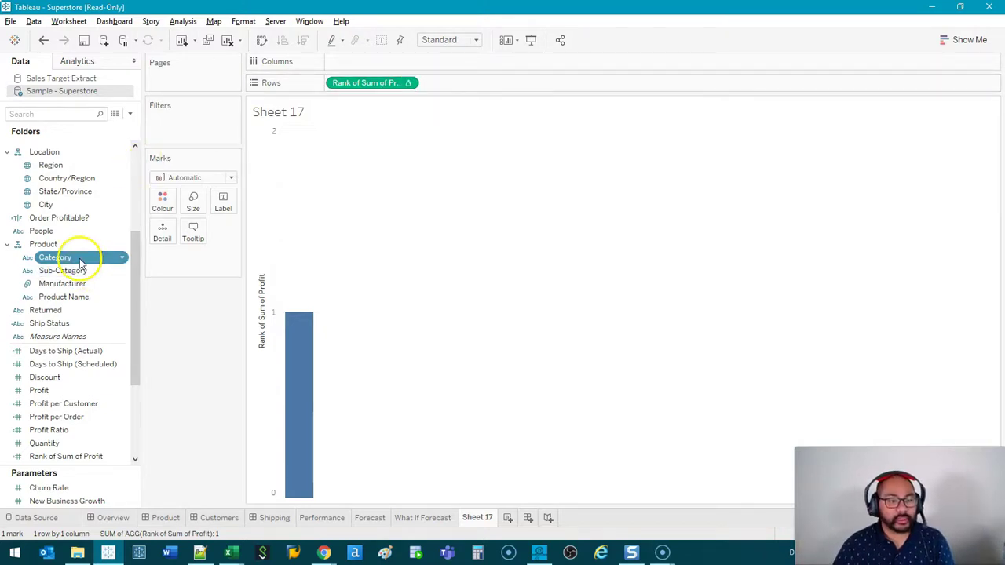
drag(61, 270, 162, 206)
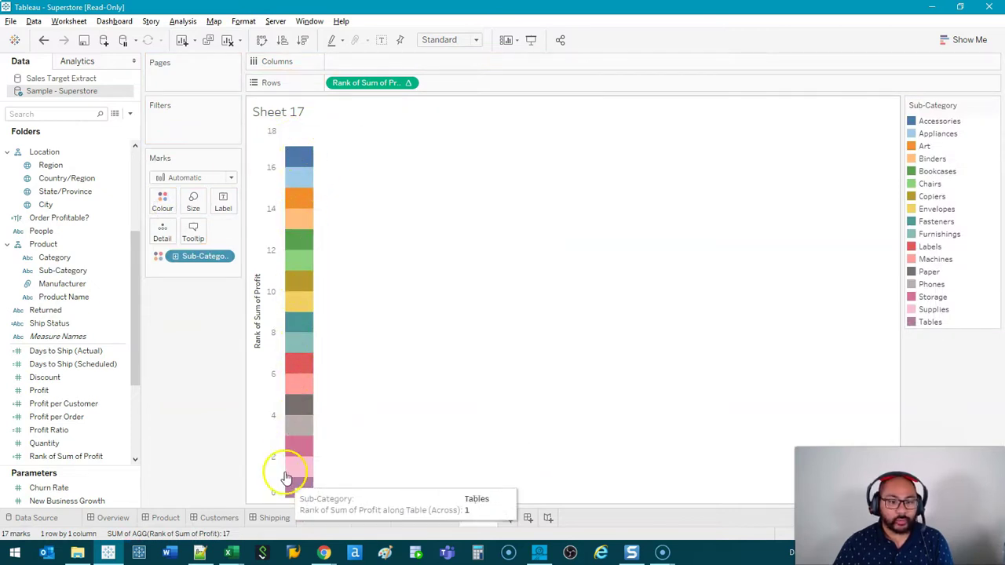
scroll(31, 315, up, 3)
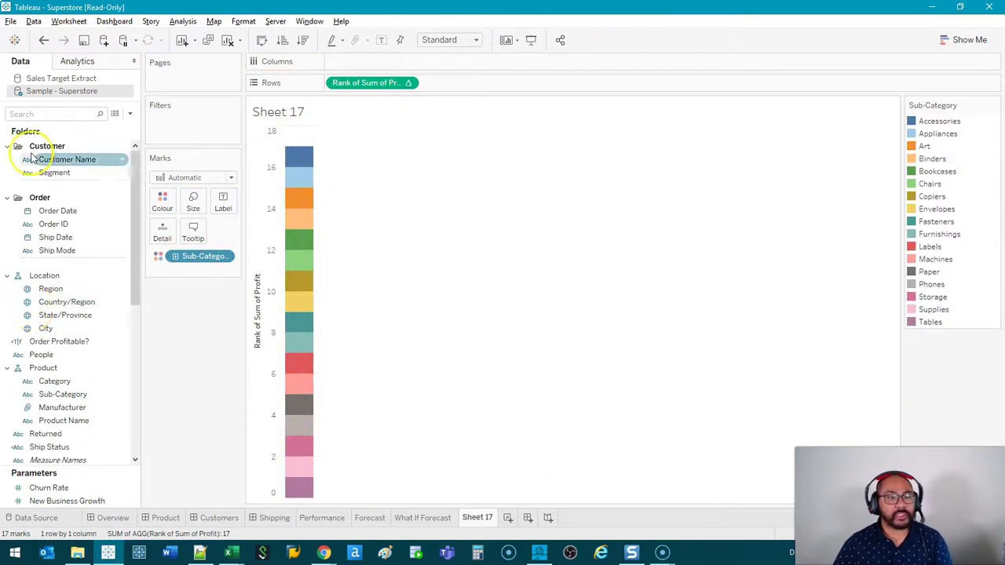
drag(54, 211, 363, 62)
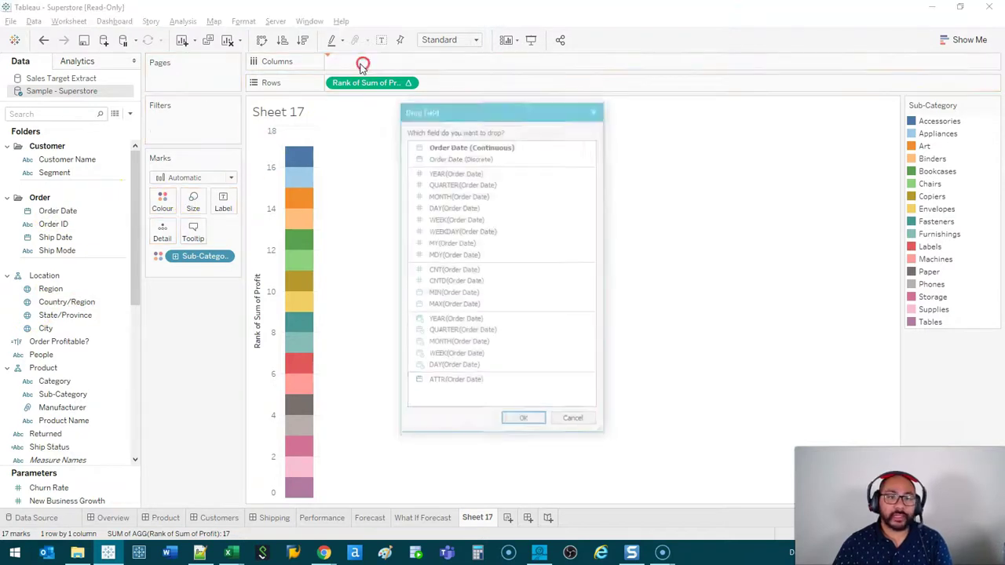
double_click(481, 333)
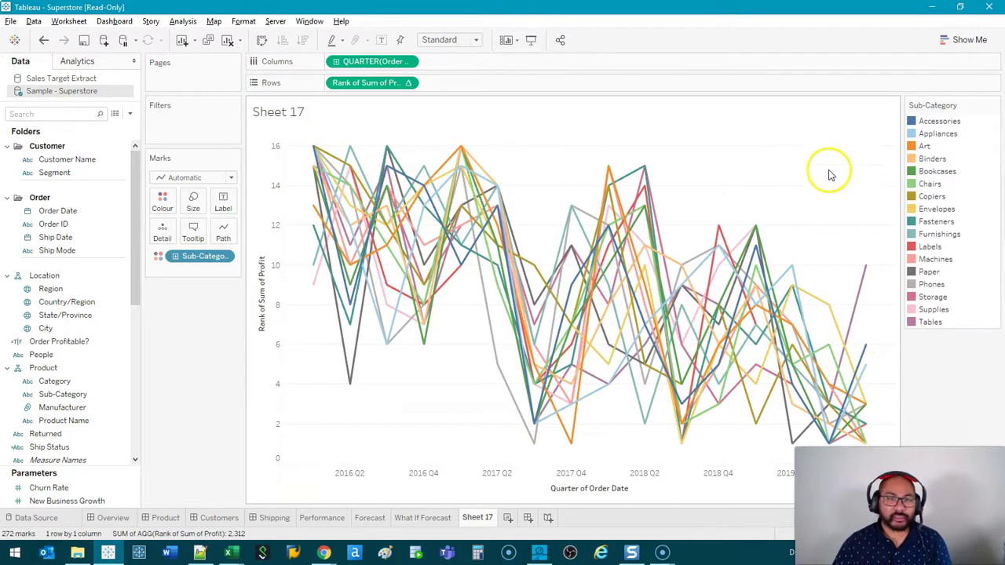
Step: Set Rank of Sum of Profit to compute using Sub-Category
right_click(376, 85)
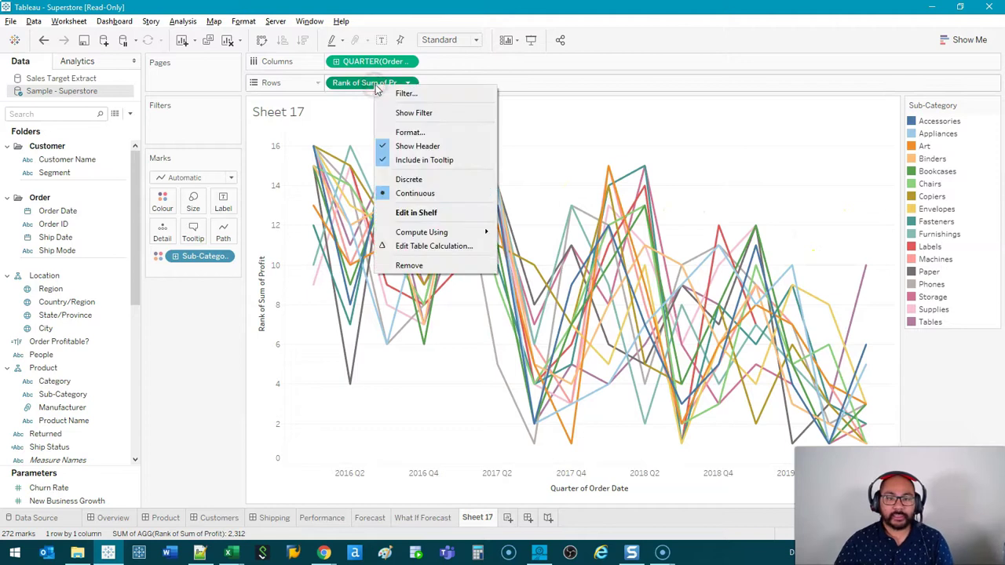
click(445, 233)
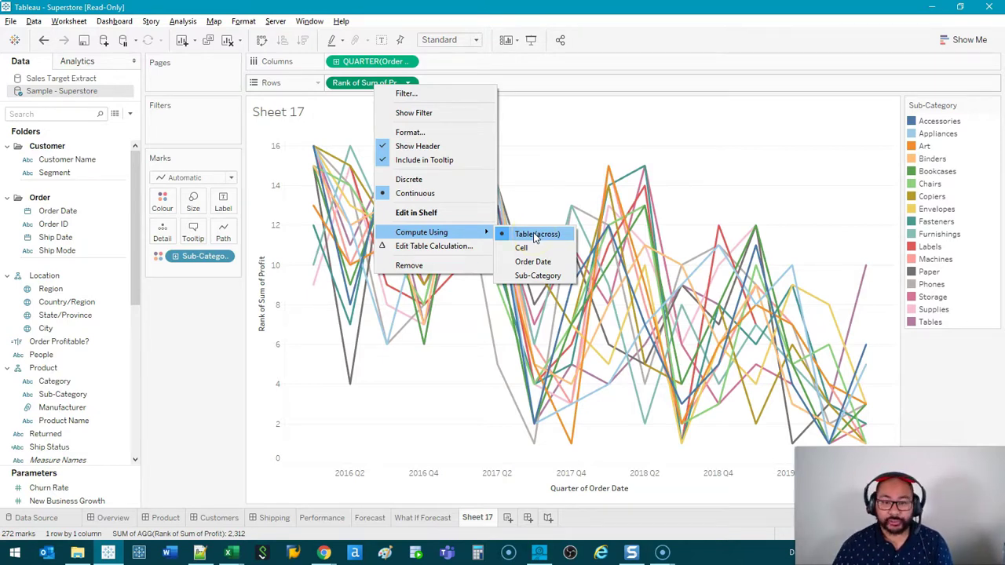
click(452, 235)
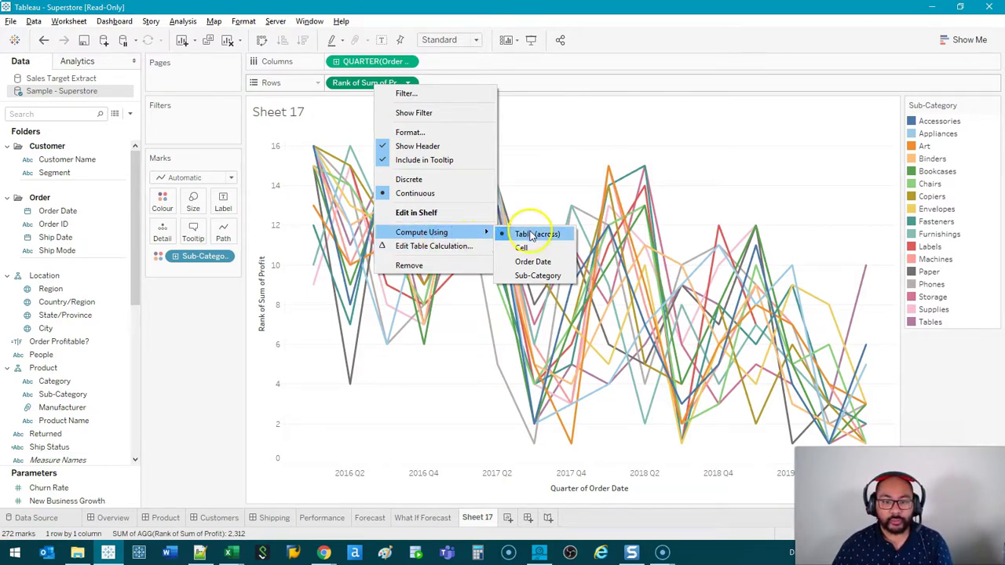
click(539, 278)
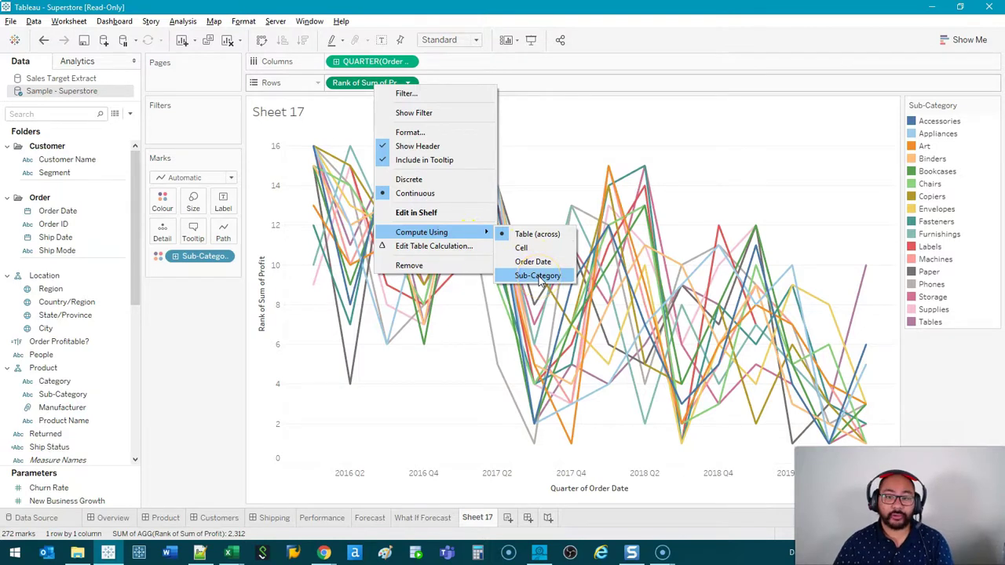
click(539, 276)
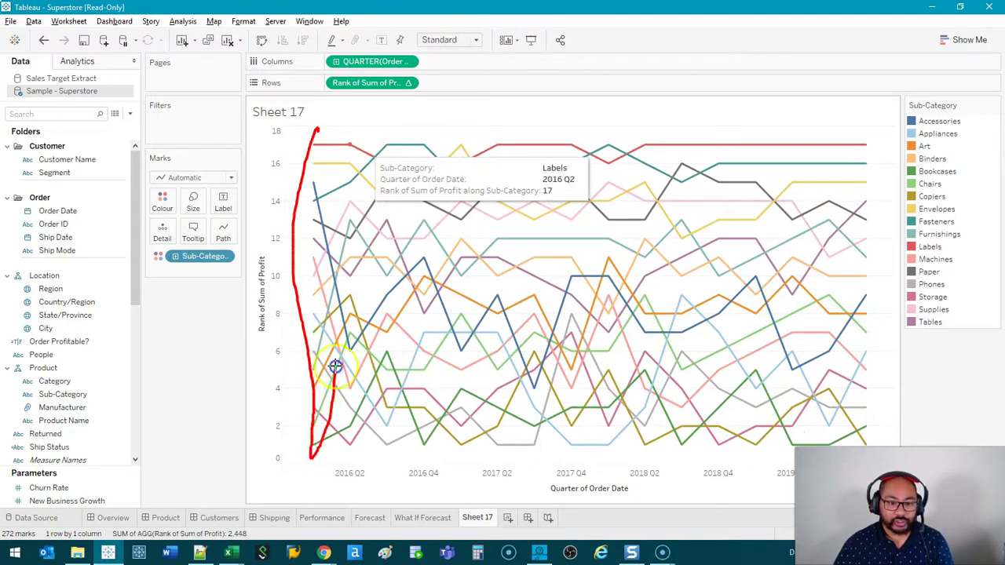
key(Escape)
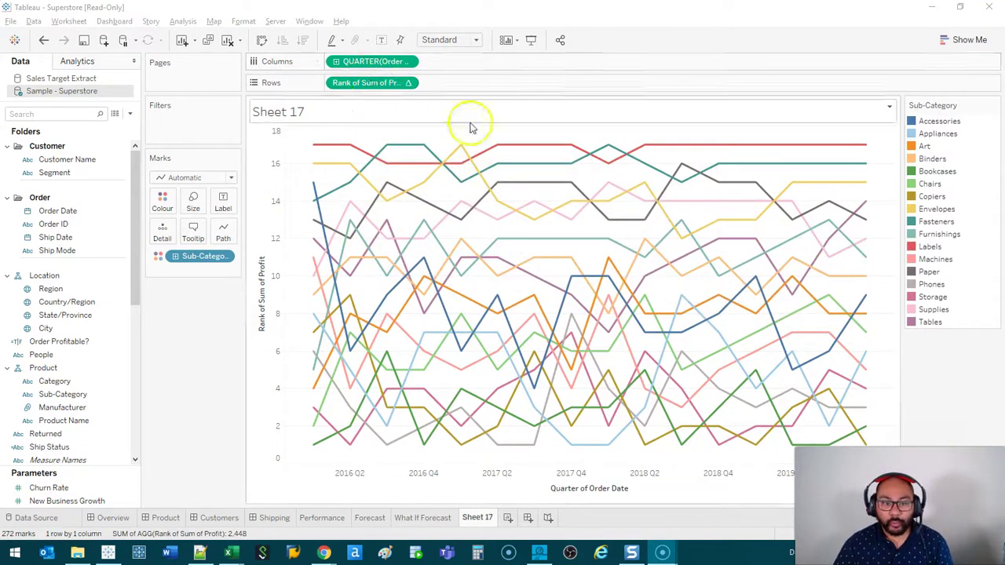
Step: Duplicate the Rank of Sum of Profit row and draw the copy as circles
click(362, 83)
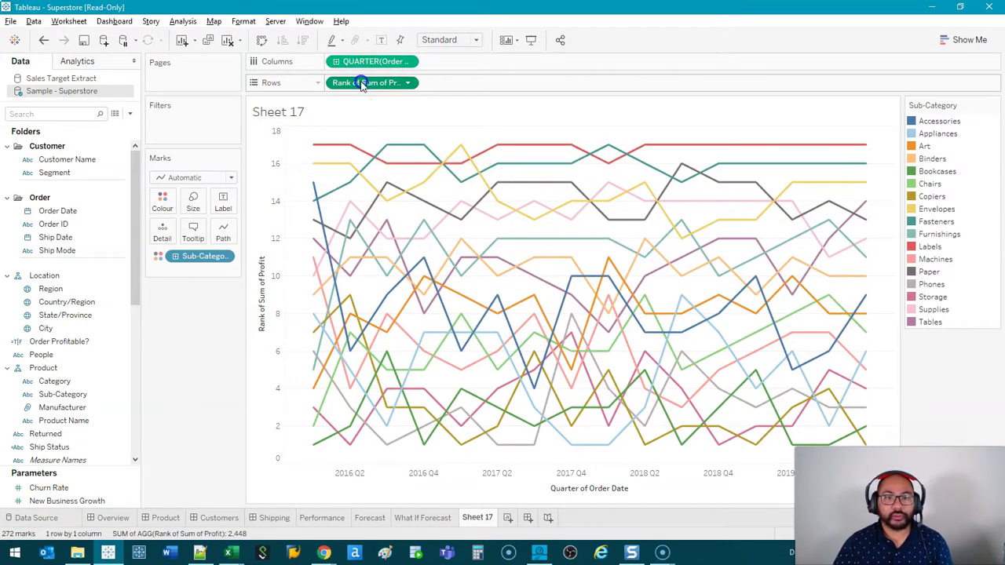
drag(362, 83, 458, 84)
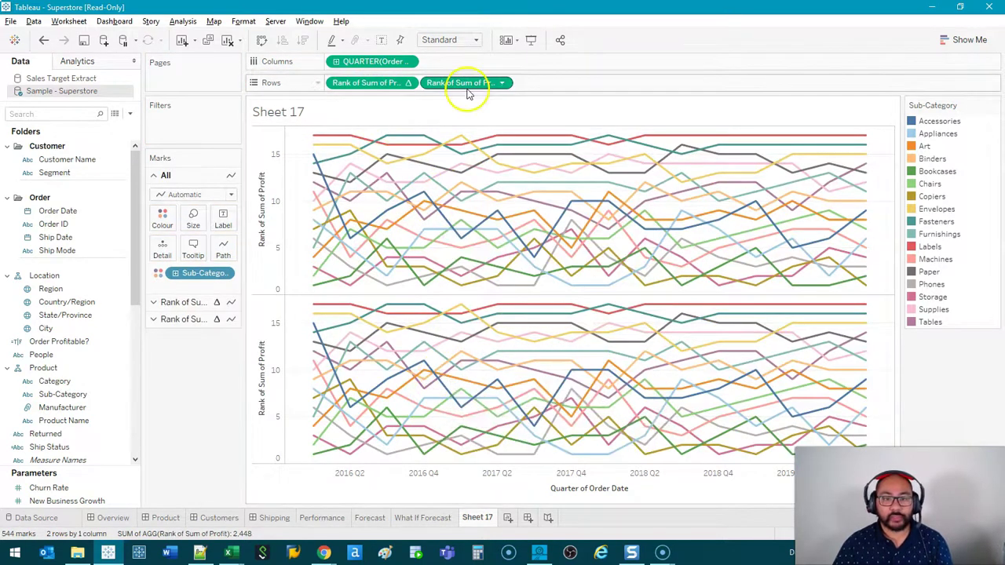
click(467, 84)
click(193, 228)
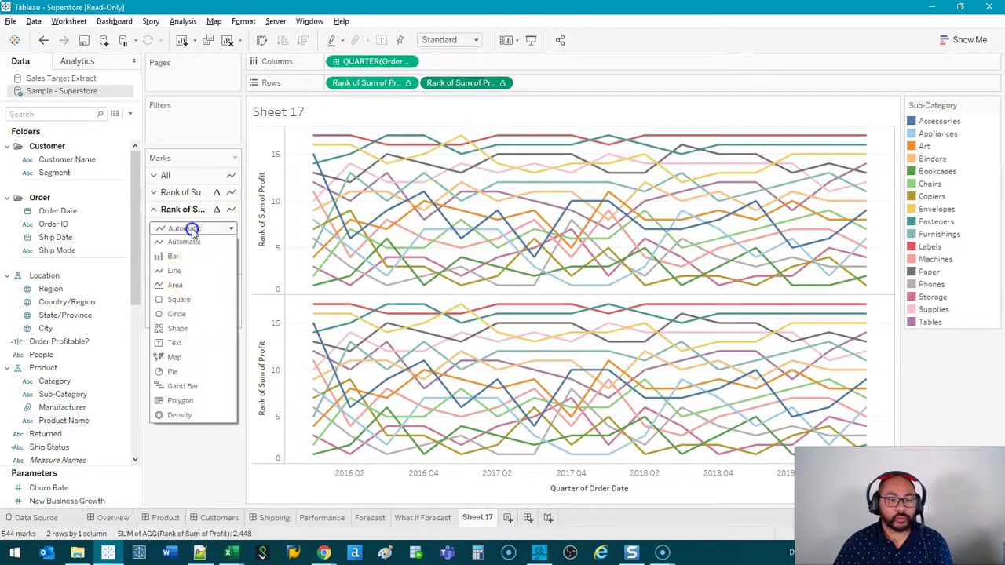
click(186, 315)
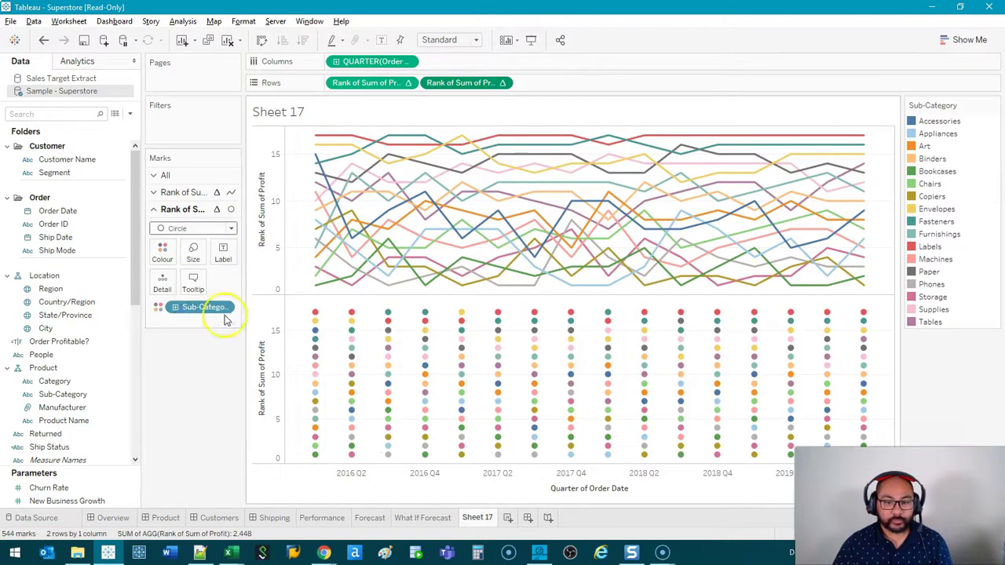
Step: Combine both ranks on a dual axis and synchronise the two axes
right_click(483, 83)
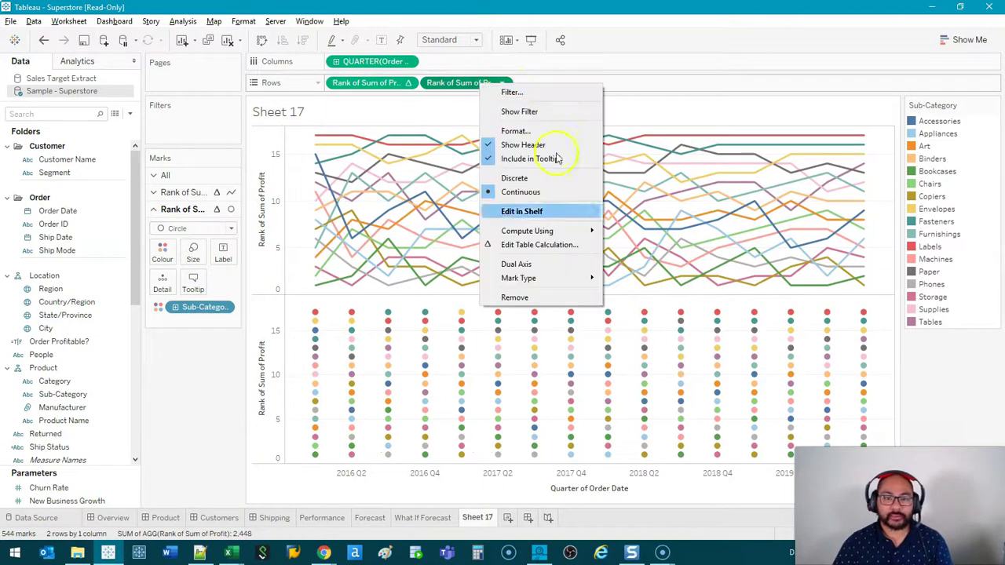
click(564, 271)
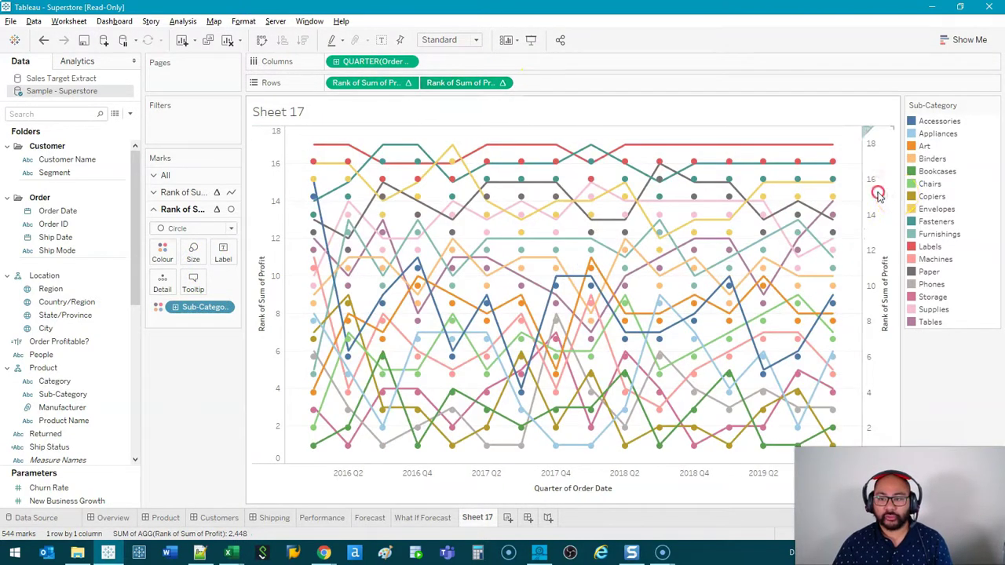
right_click(878, 196)
click(916, 271)
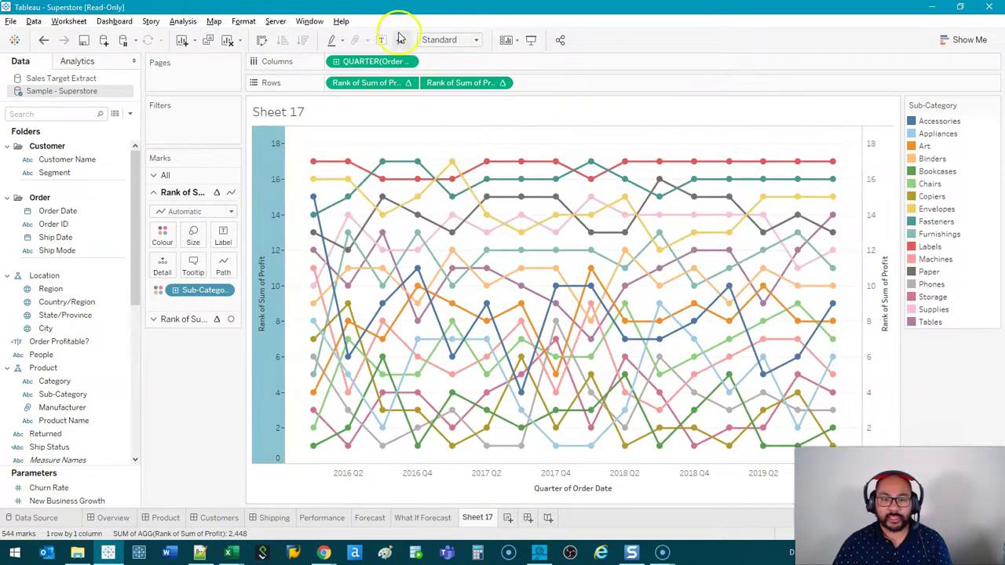
click(436, 82)
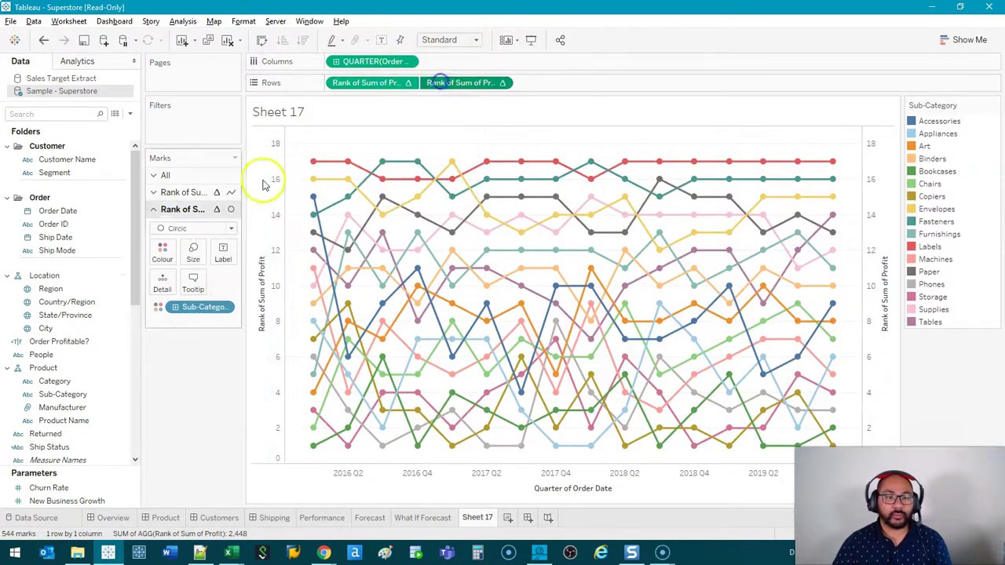
Step: Increase the size of the circle marks
click(192, 259)
drag(229, 288, 229, 289)
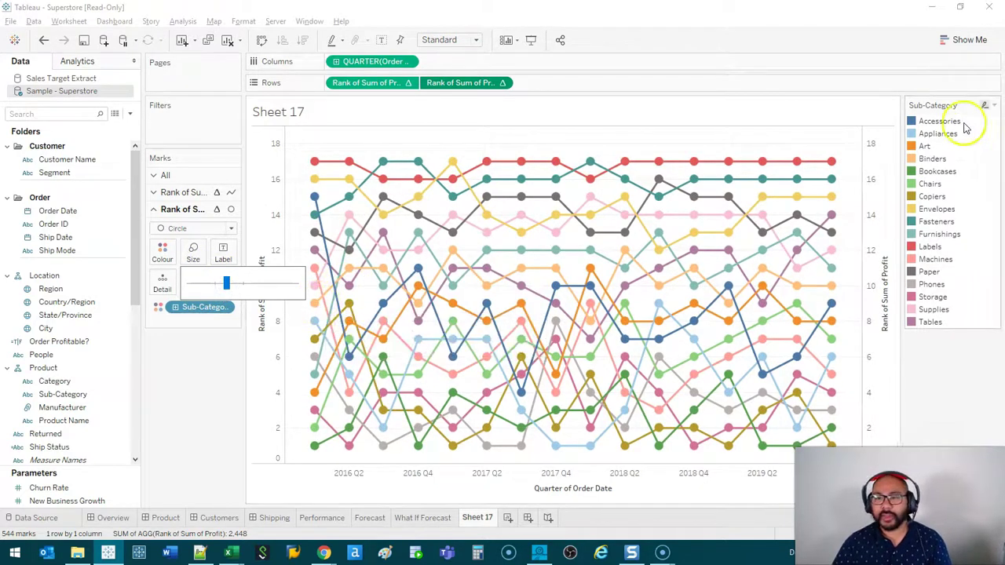
click(972, 369)
Step: Keep only the sub-categories Accessories through Envelopes in the chart
click(938, 121)
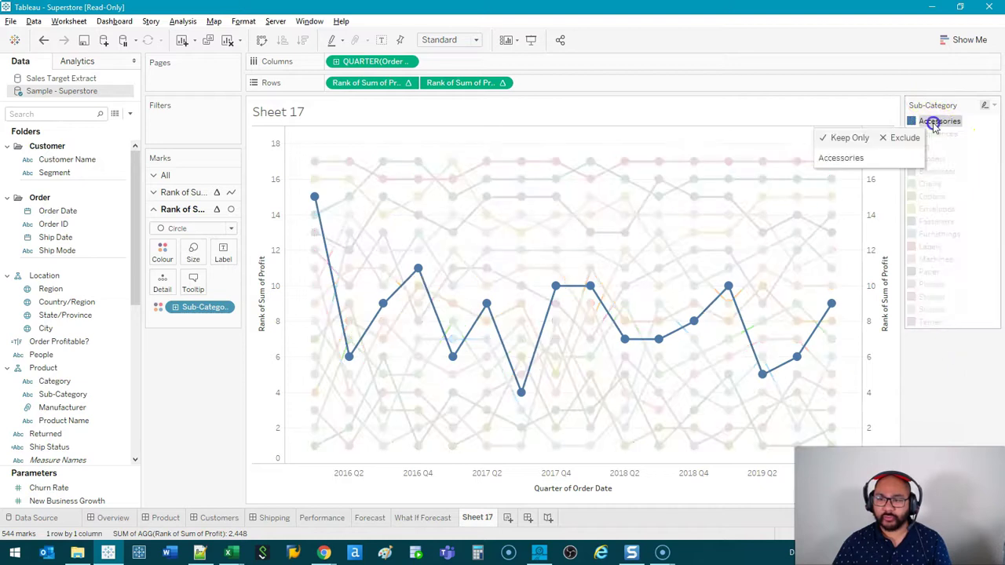
shift+click(935, 209)
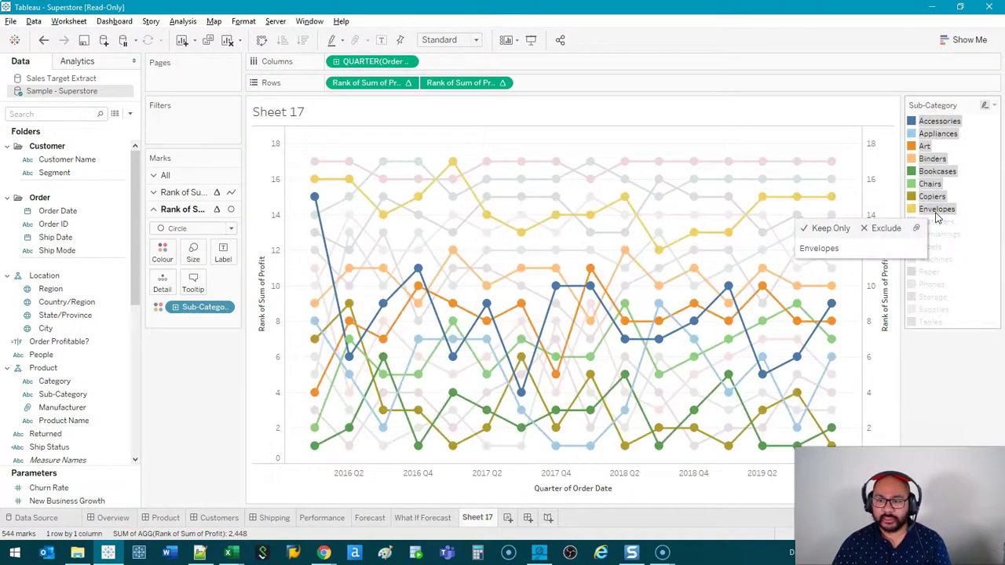
click(848, 231)
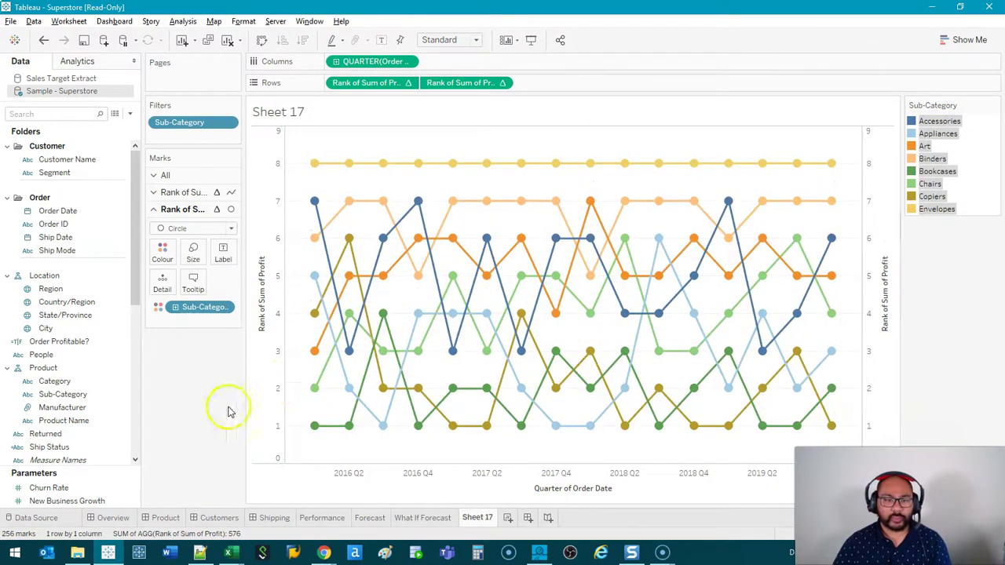
click(281, 197)
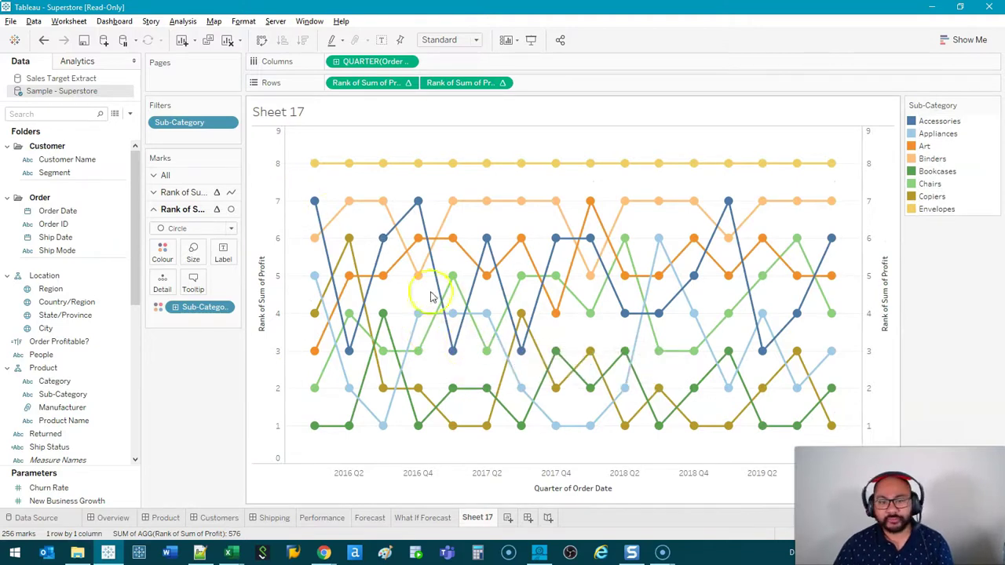
click(194, 362)
Step: Set the line marks' colour opacity to 49% and highlight Accessories
click(175, 192)
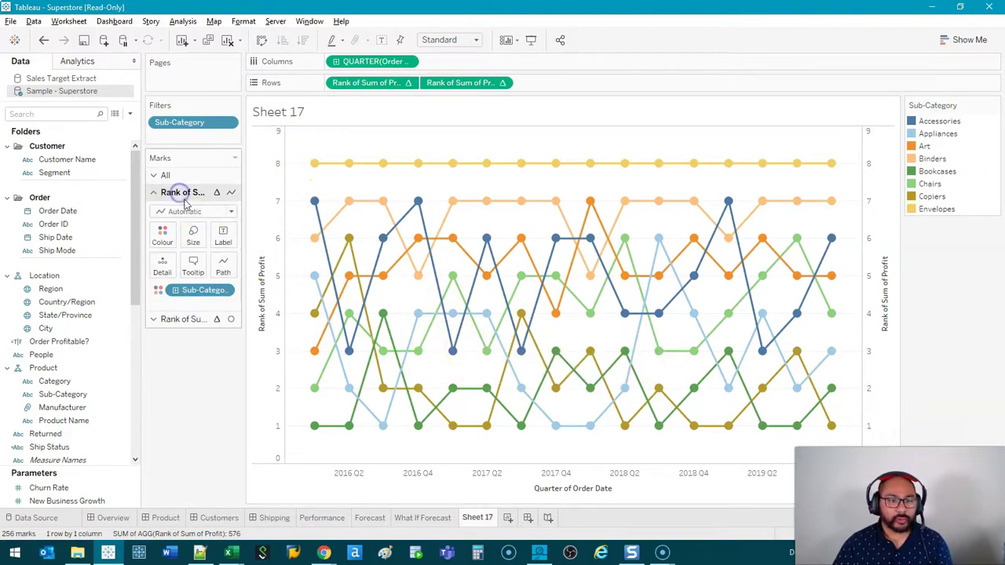
click(162, 235)
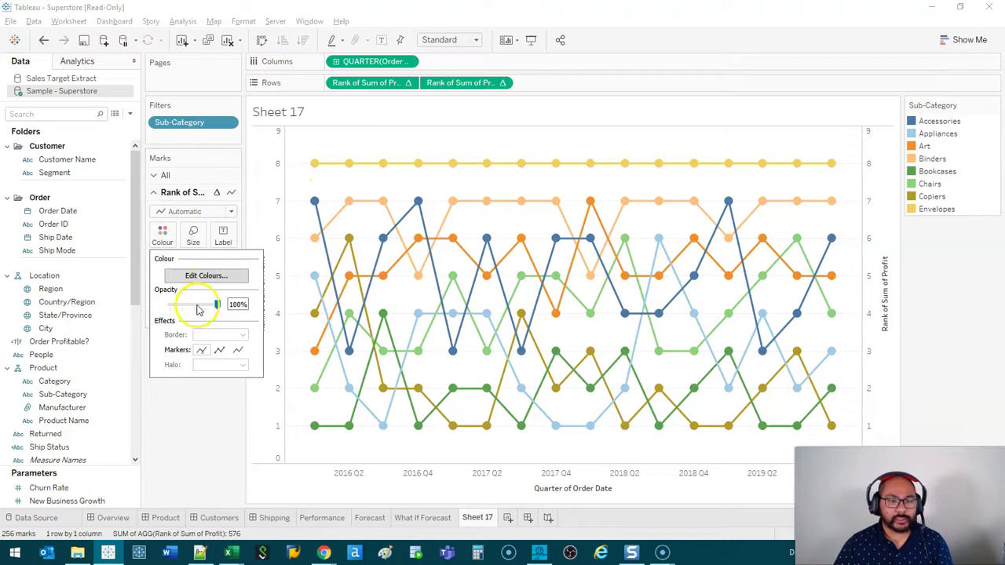
drag(195, 307, 196, 308)
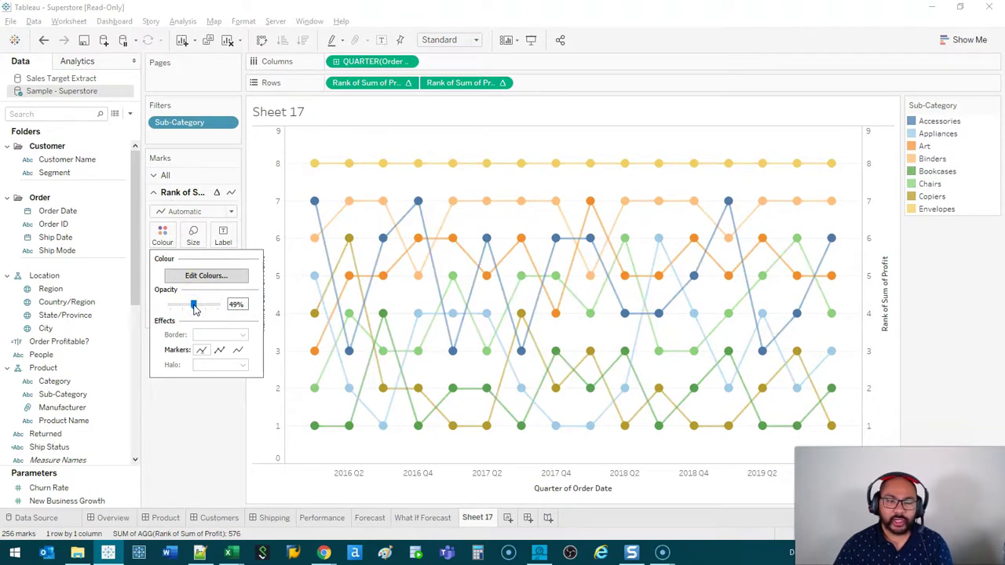
click(178, 450)
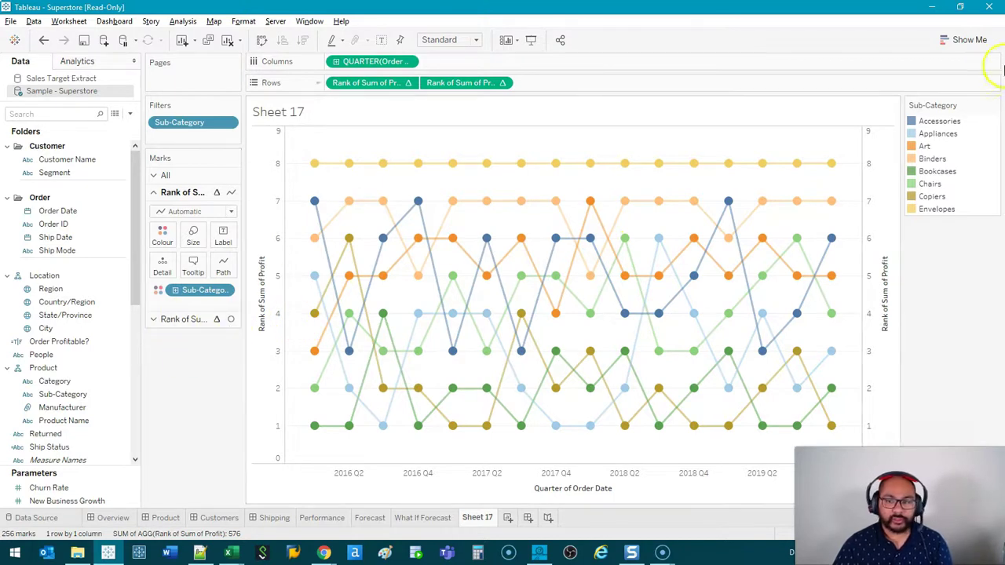
click(946, 122)
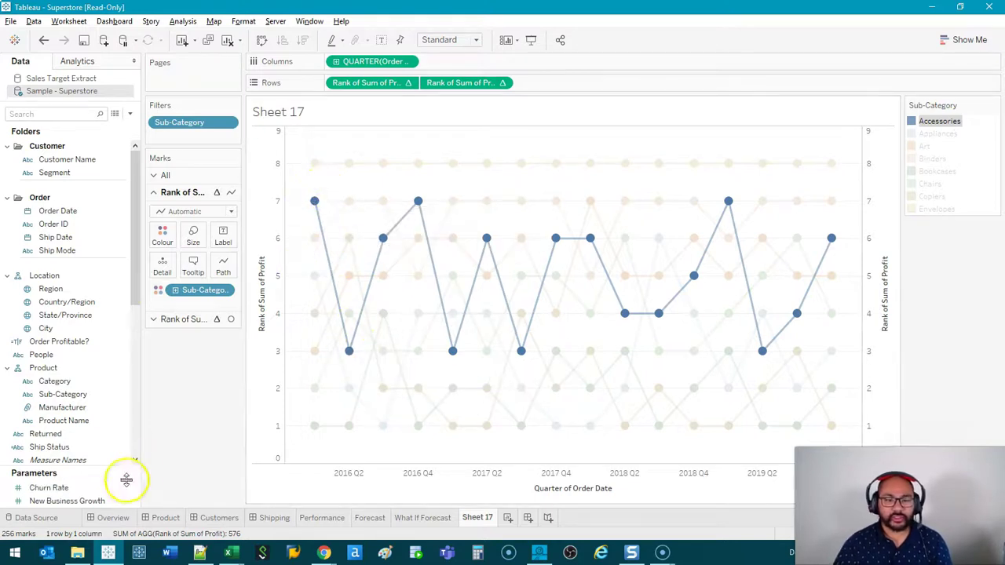
Step: Reverse the left rank axis so rank 1 is at the top
click(191, 429)
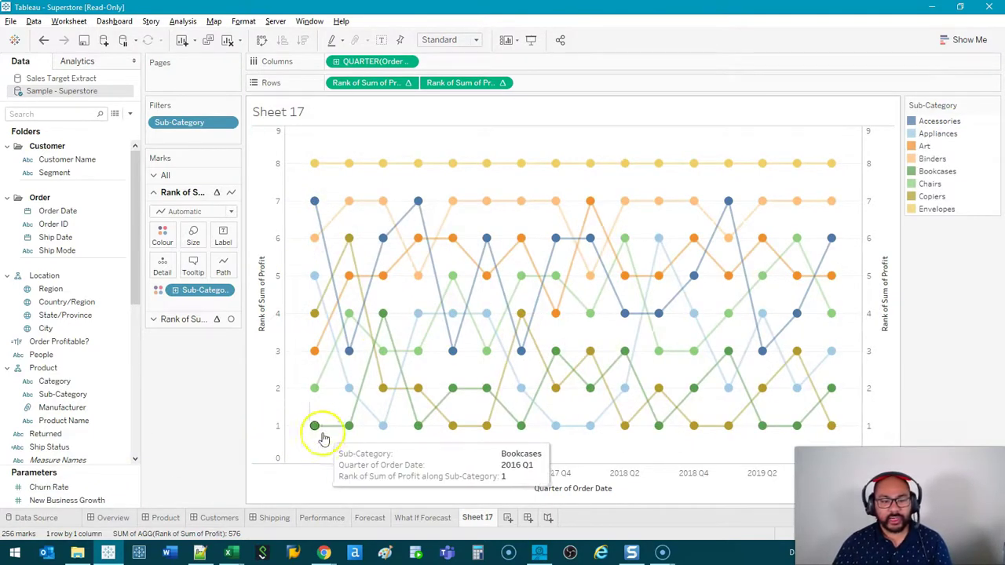
right_click(272, 276)
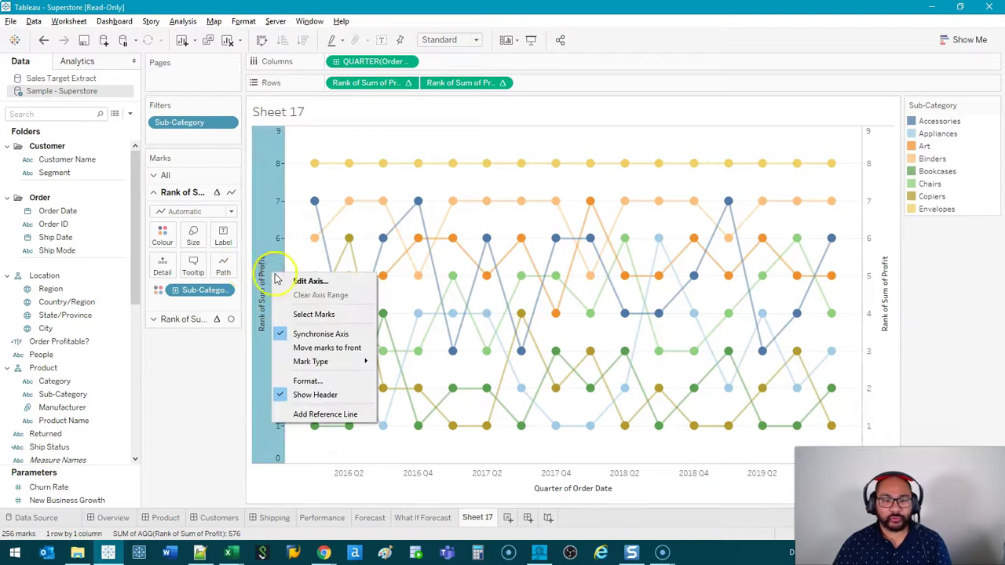
click(311, 281)
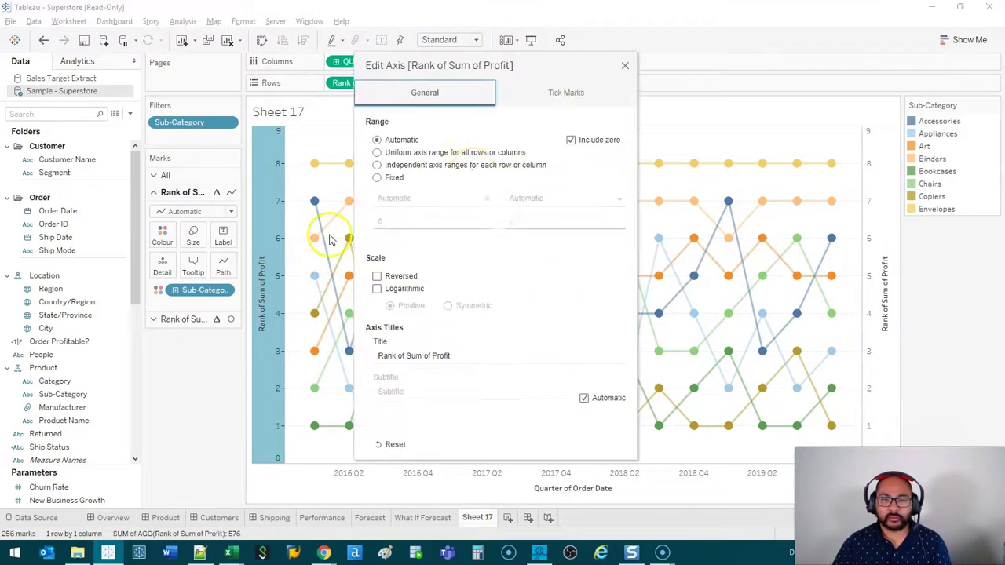
click(377, 276)
click(625, 68)
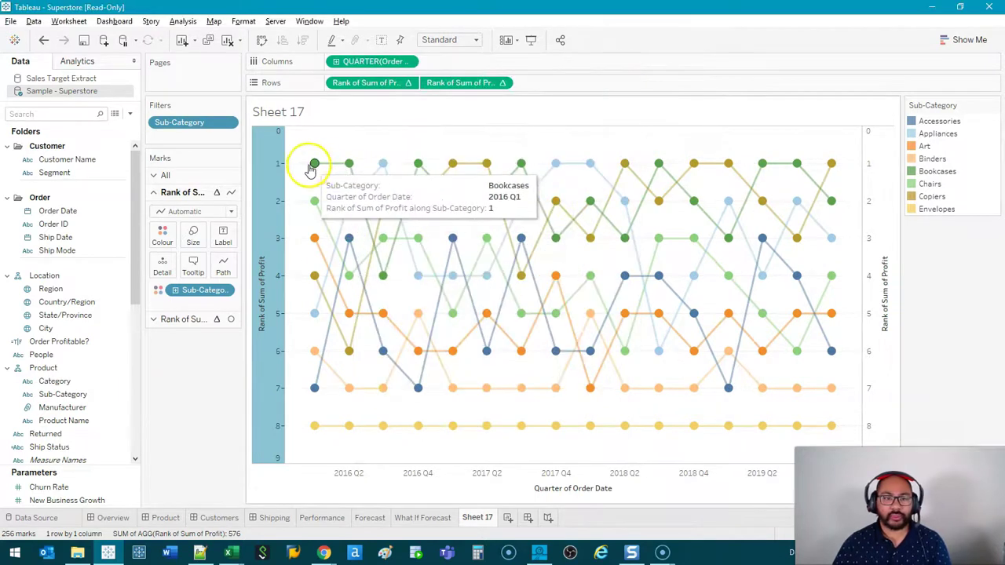
Step: Hide the header of the duplicate right-hand rank axis
click(872, 170)
right_click(872, 171)
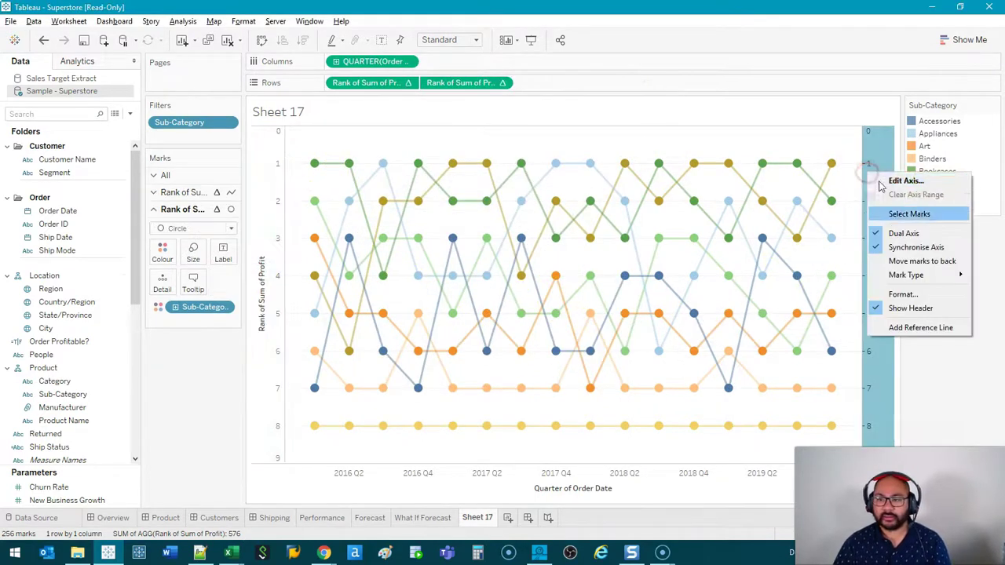
click(911, 308)
click(271, 409)
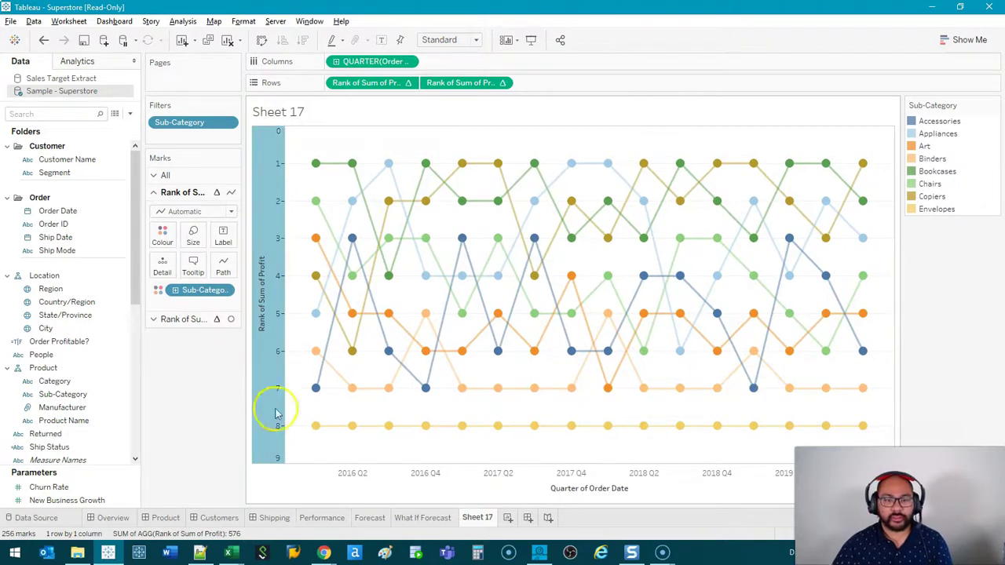
click(201, 391)
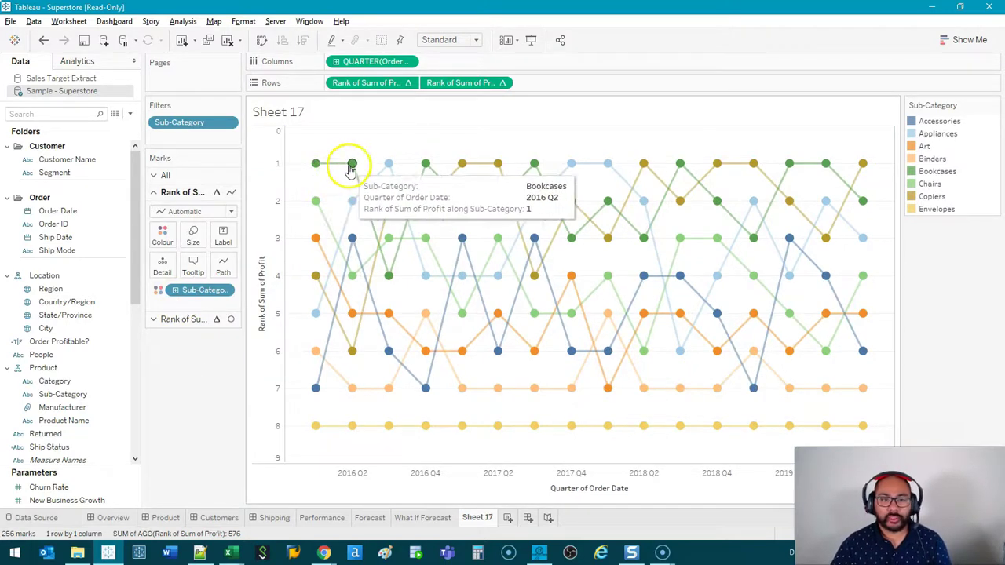
Step: Highlight the Bookcases and then Chairs lines from the legend, then clear the highlight
click(938, 172)
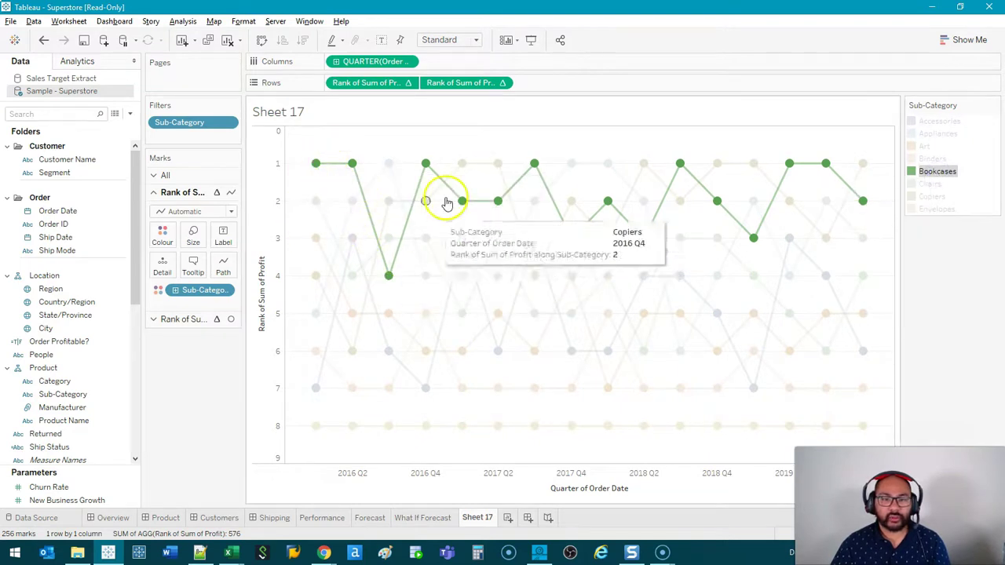
click(927, 184)
click(927, 184)
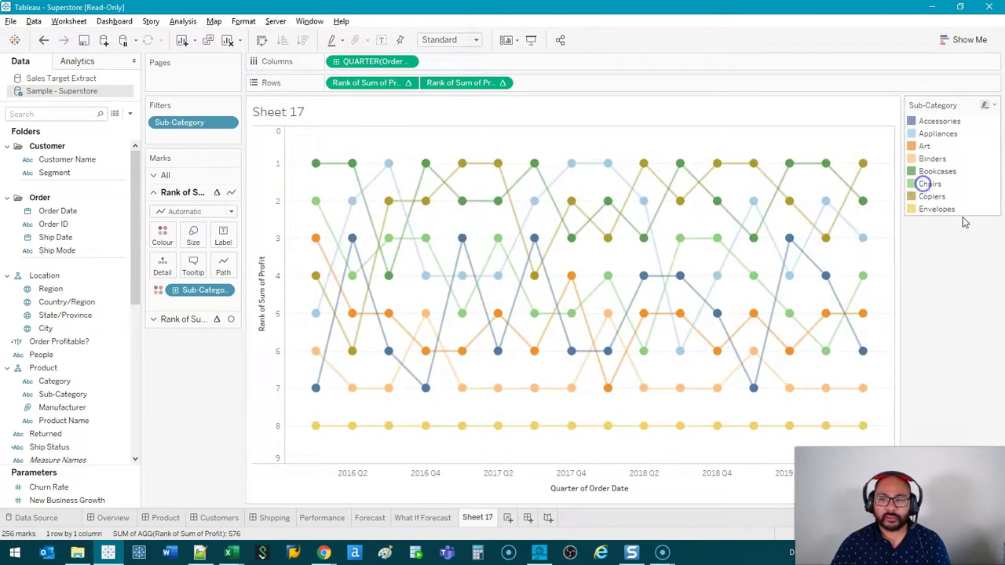
Step: Assign the Superfishel Stone palette to all eight sub-categories and apply it to the chart
double_click(970, 157)
click(590, 167)
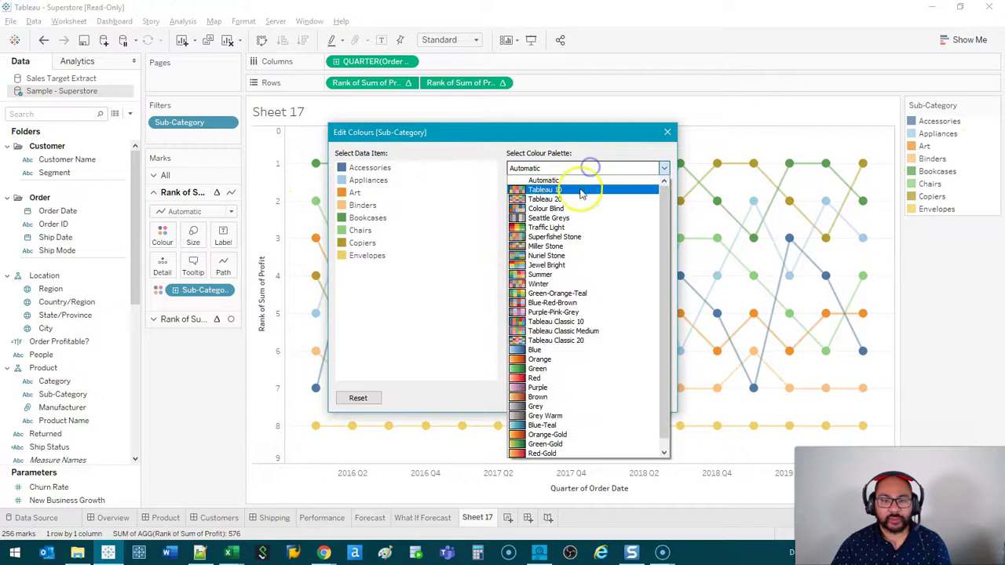
click(561, 236)
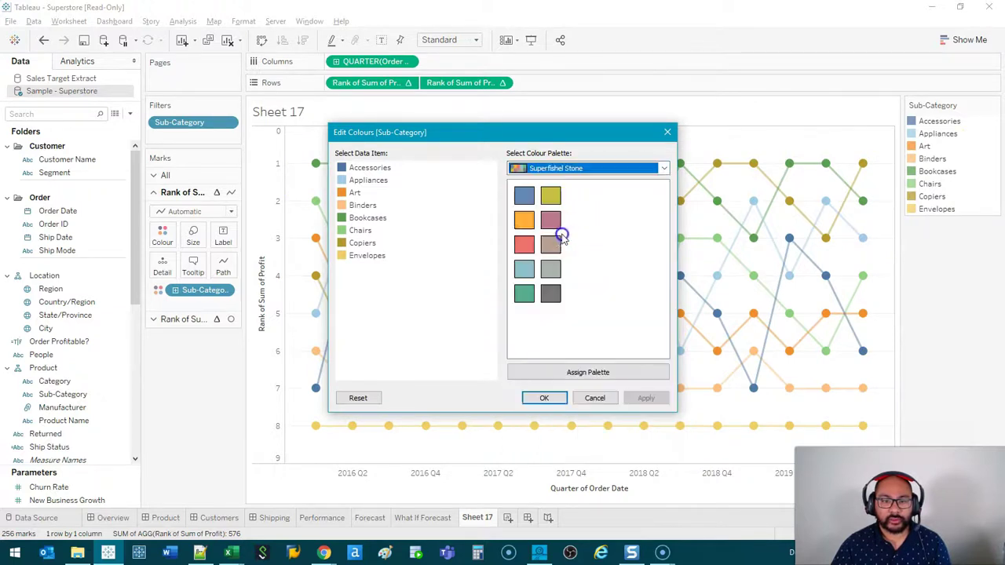
click(609, 374)
click(646, 398)
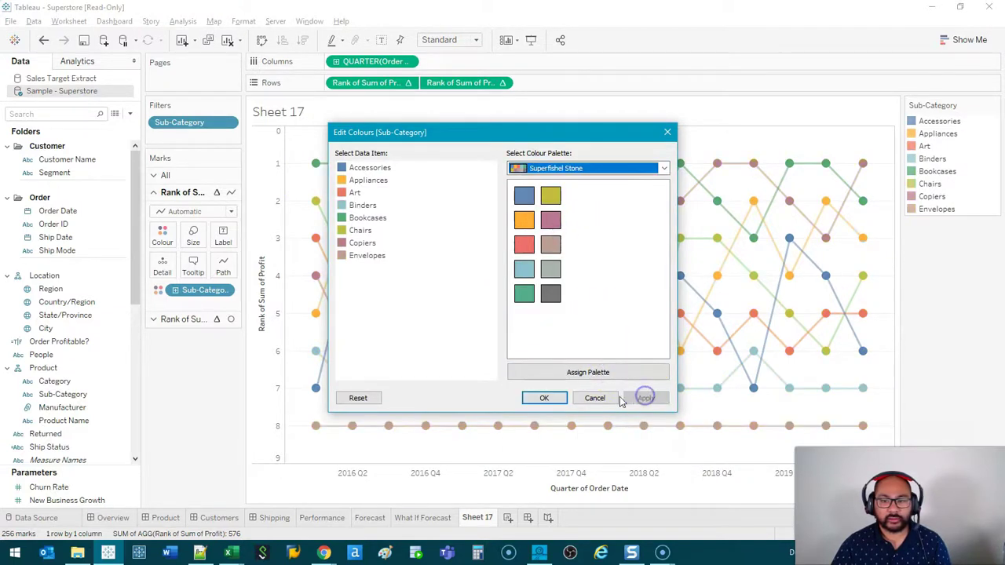
click(545, 399)
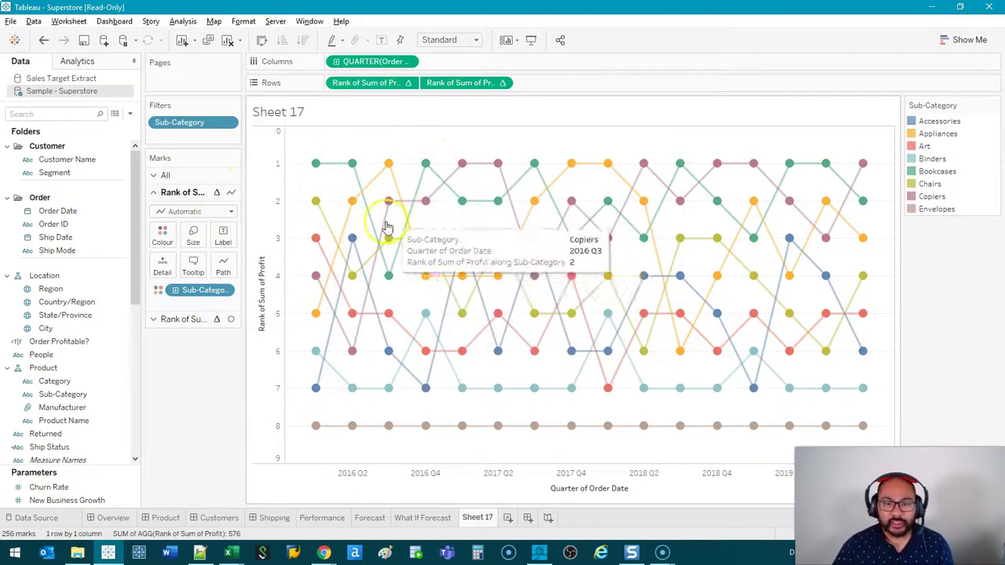
click(940, 197)
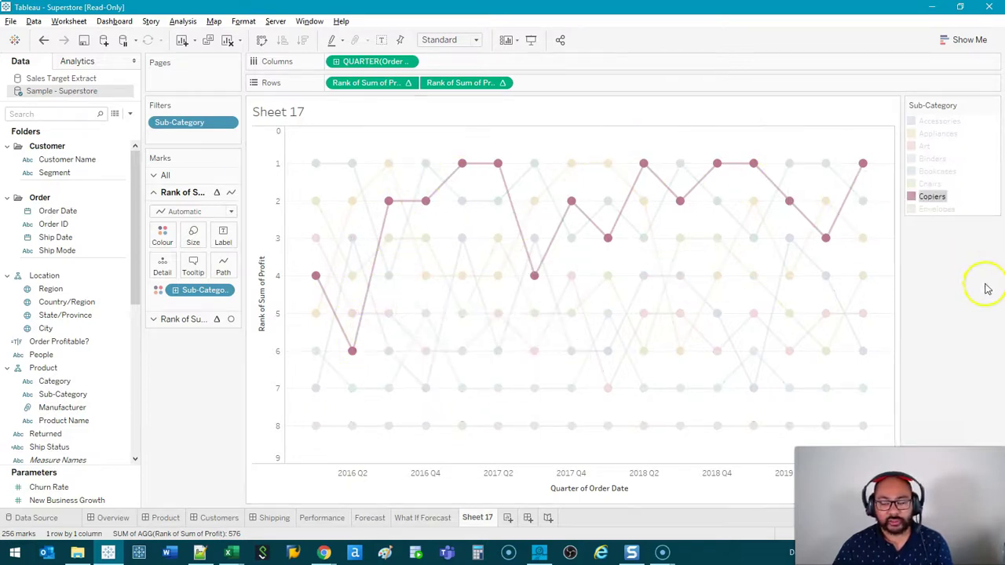
click(958, 352)
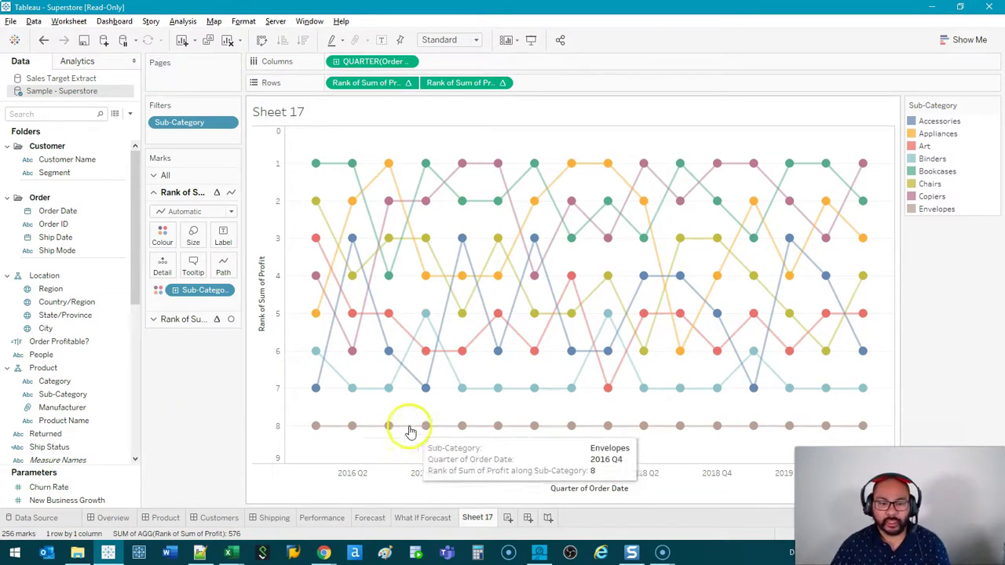
mouse_move(460, 430)
mouse_move(493, 434)
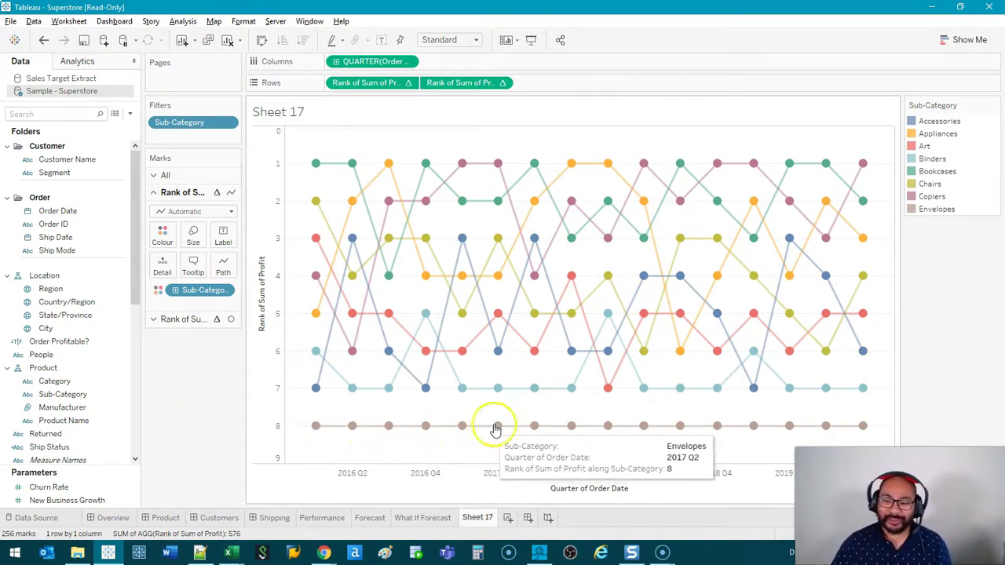
click(293, 426)
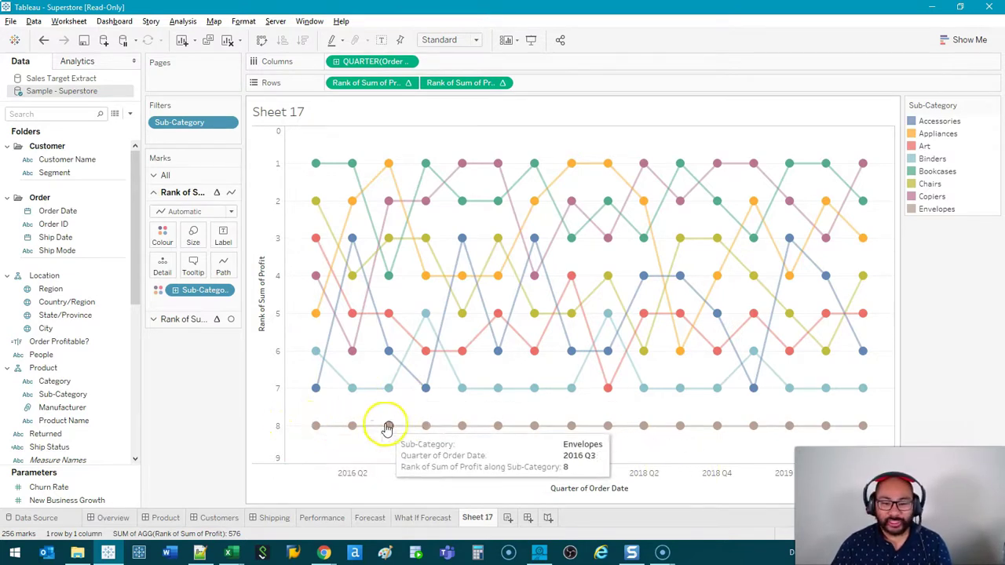
mouse_move(649, 425)
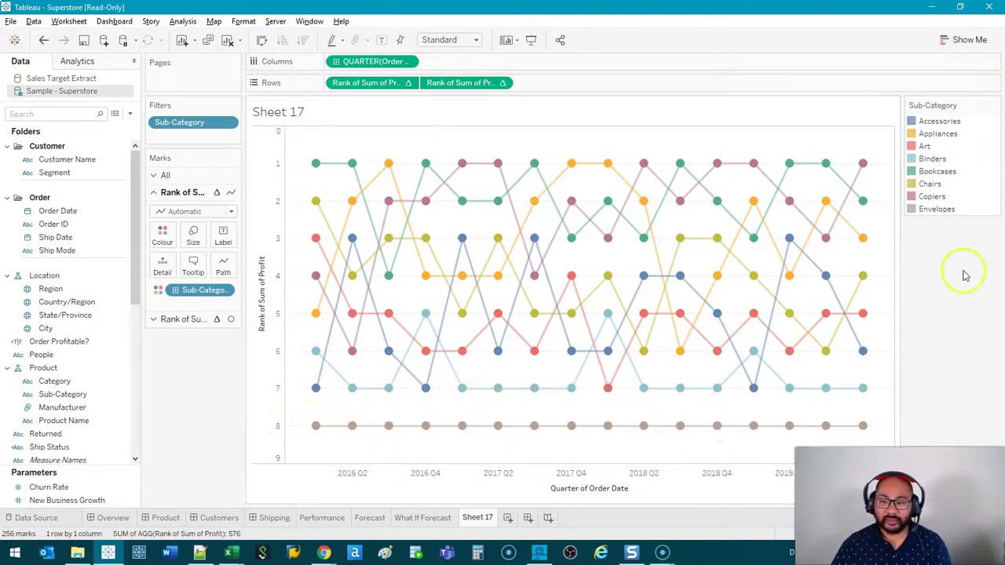
click(931, 160)
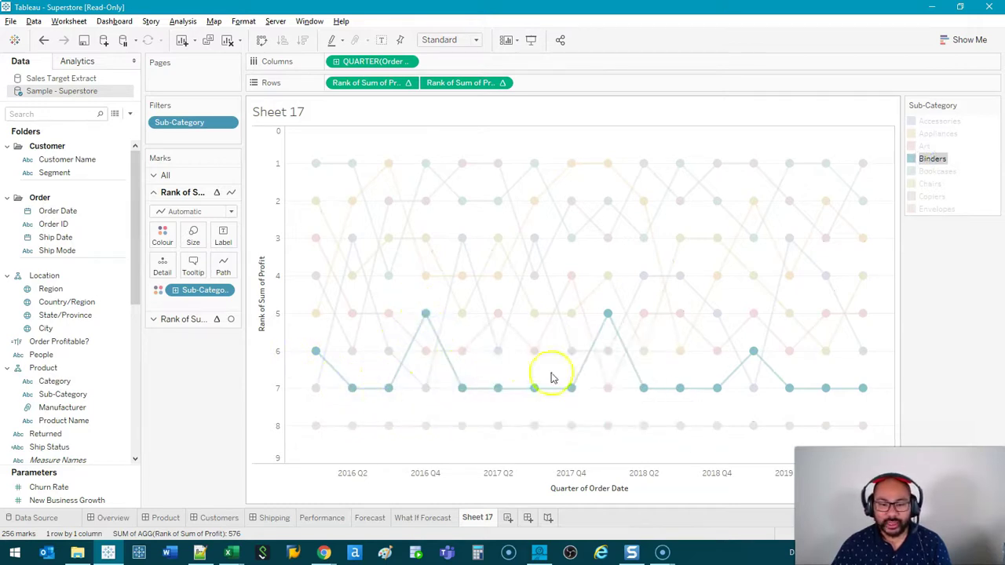
mouse_move(537, 433)
click(951, 322)
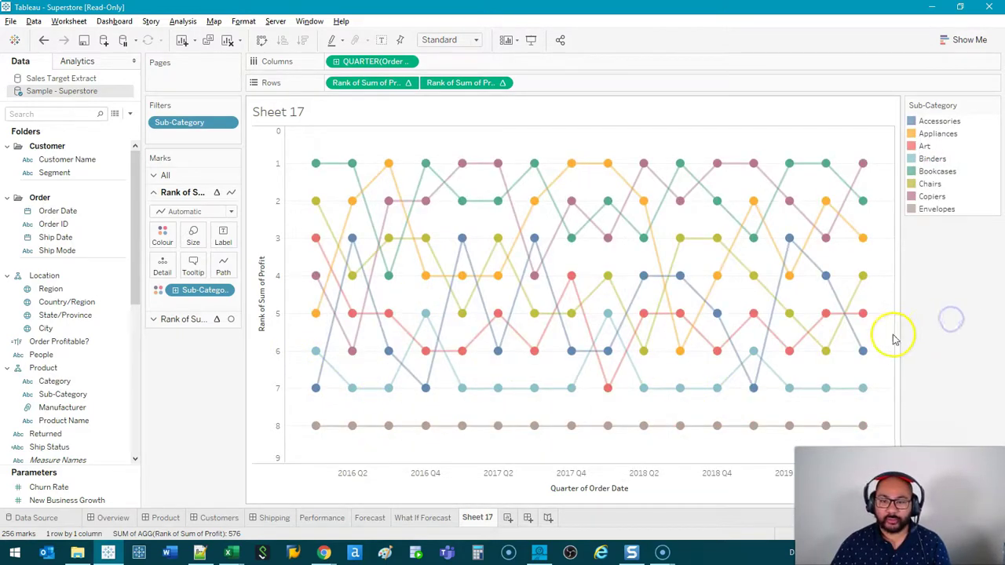
mouse_move(514, 343)
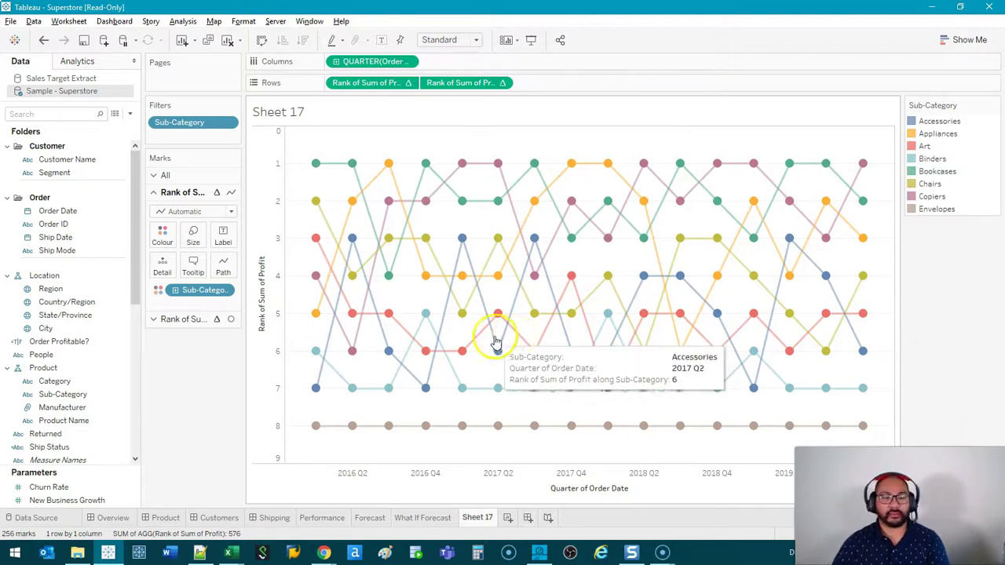
click(203, 402)
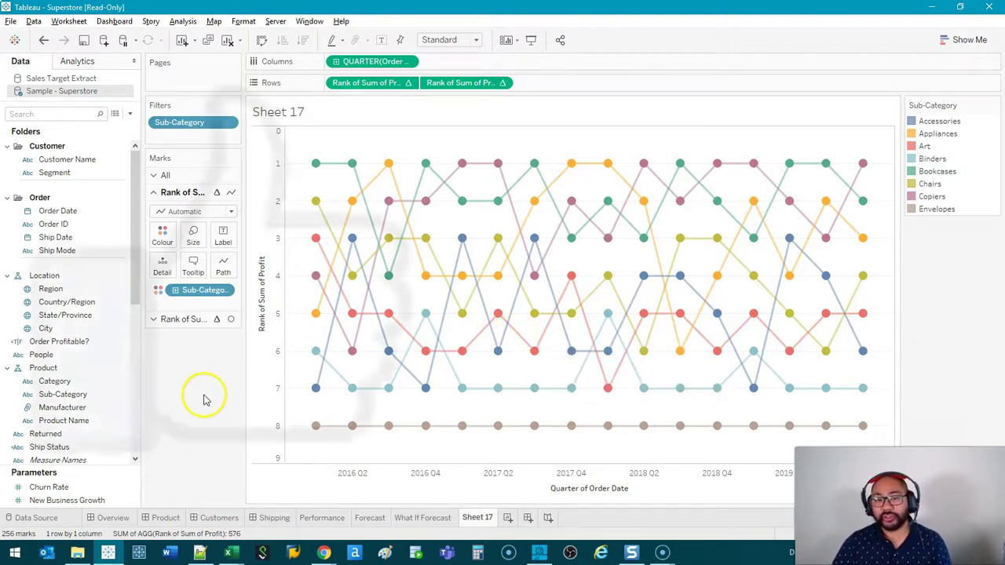